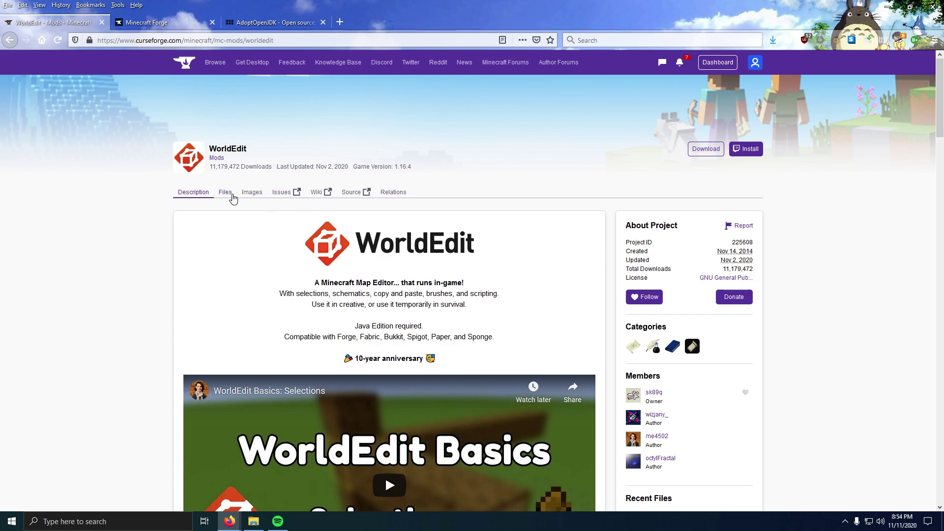
List all WorldEdit files and open the details of WorldEdit 7.2.0 (Forge for MC 1.16.3/1.16.4)
click(229, 195)
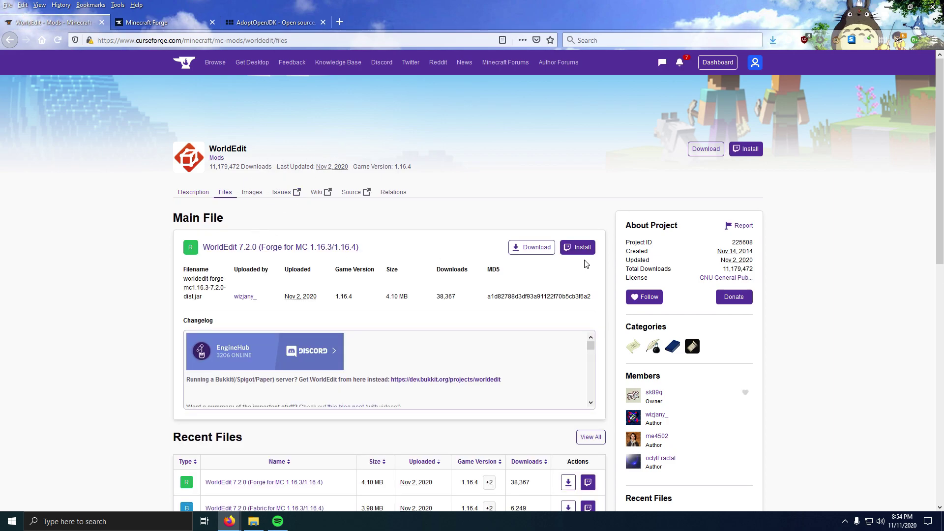
click(596, 438)
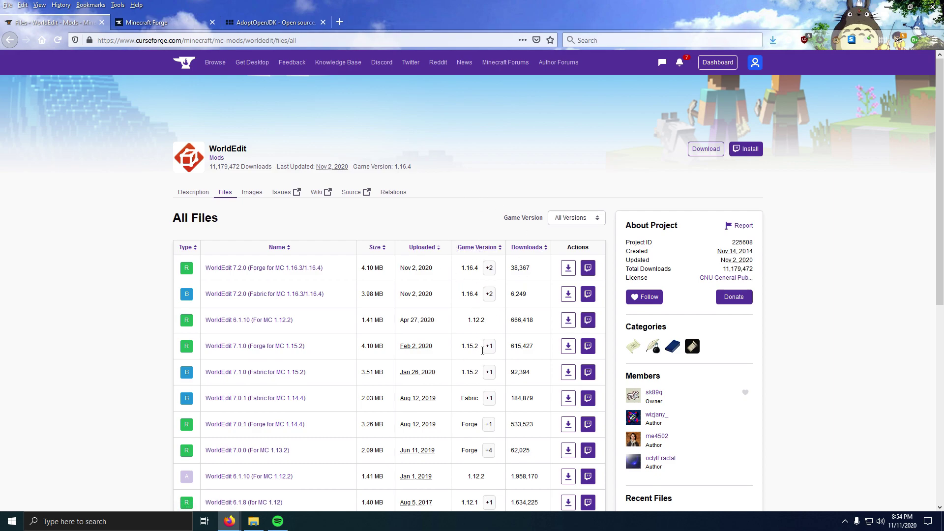
double_click(470, 272)
drag(202, 270, 328, 269)
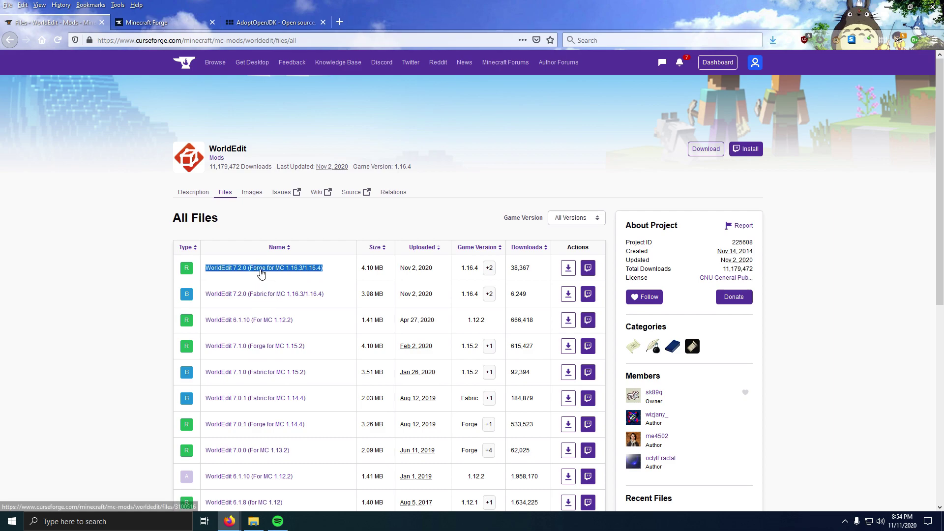
click(259, 271)
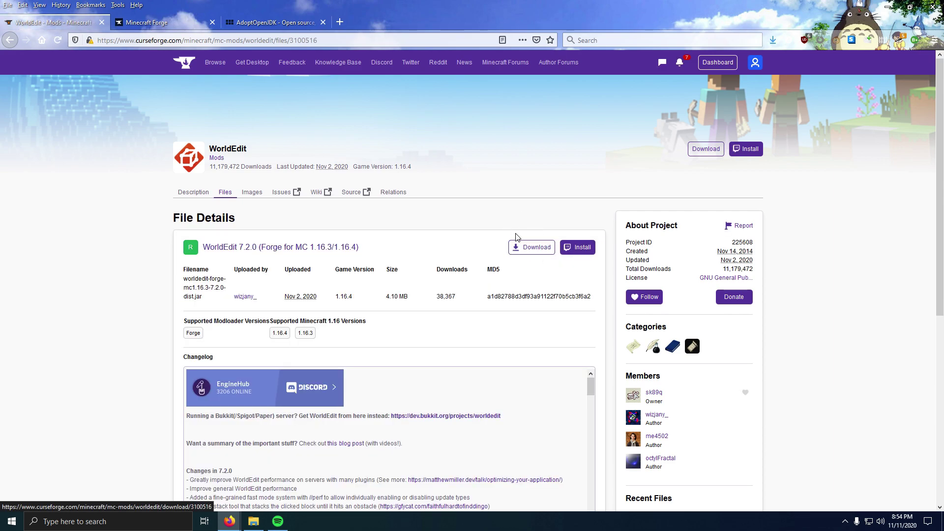
Download the WorldEdit 7.2.0 Forge jar and save it to the Desktop as worldedit-forge-mc1.16.3-7.2.0-dist.jar
click(527, 251)
click(510, 259)
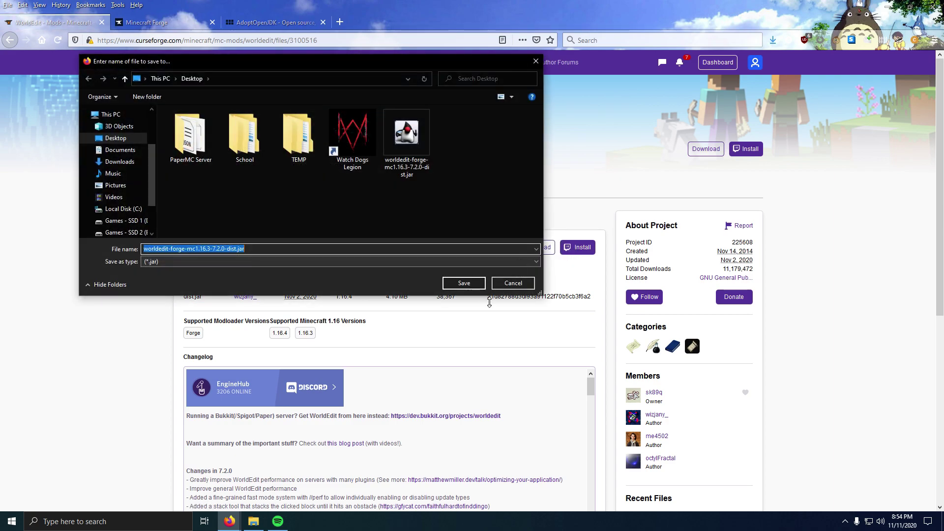
click(457, 281)
click(497, 261)
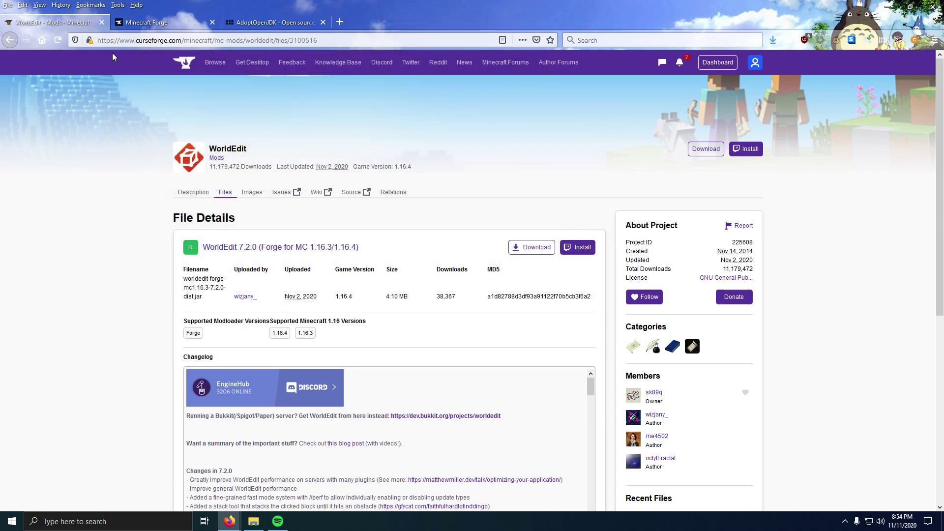
On the Minecraft Forge site, choose Minecraft version 1.16.4 and show all its Forge versions
click(172, 27)
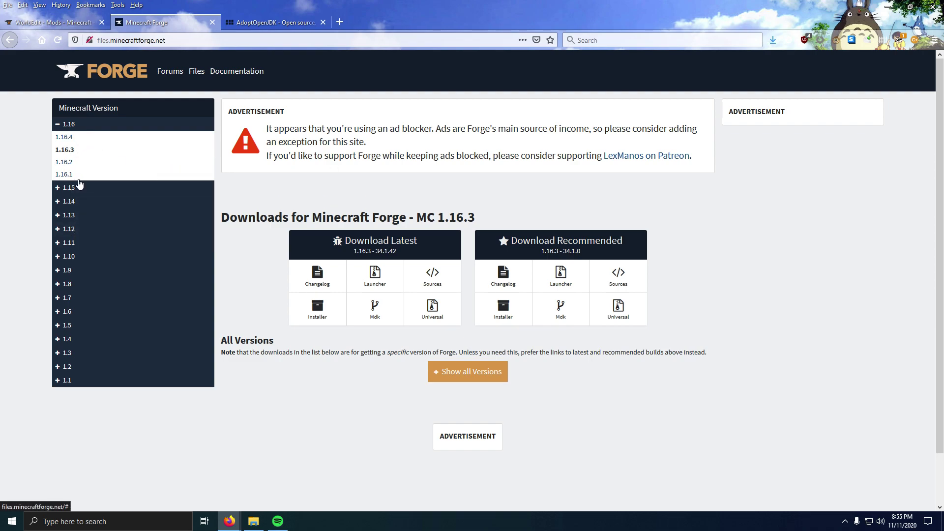
click(74, 127)
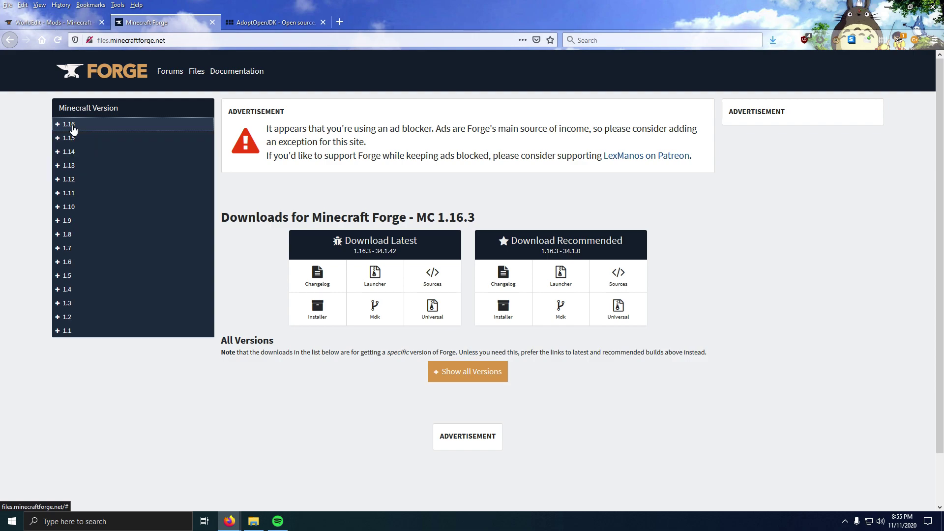
click(73, 126)
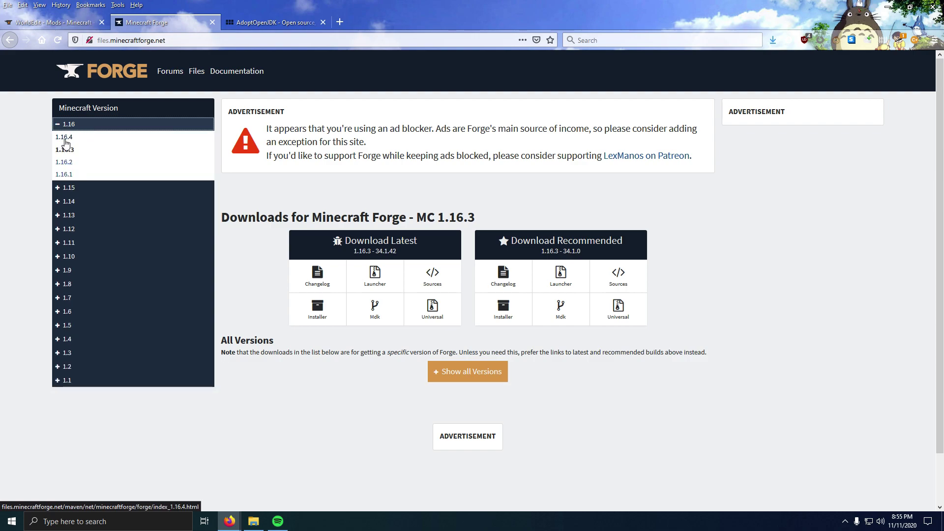
click(68, 140)
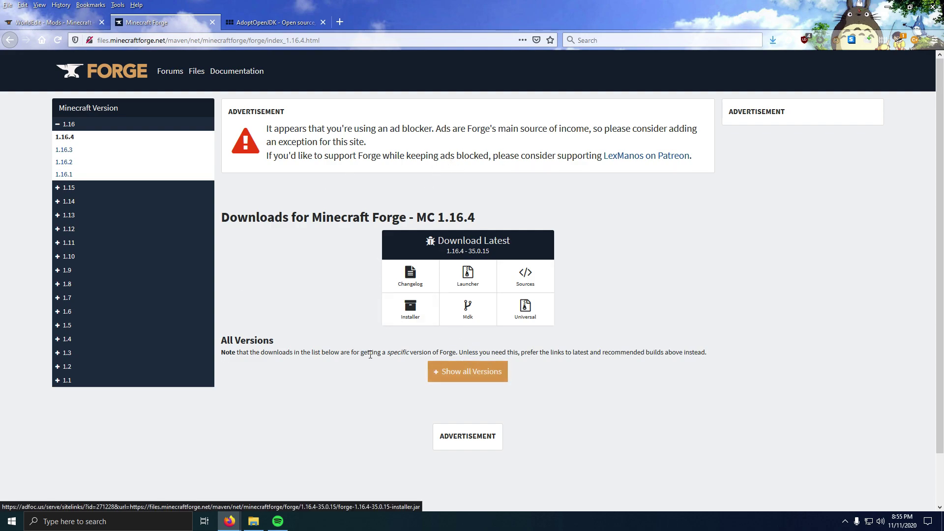
click(469, 381)
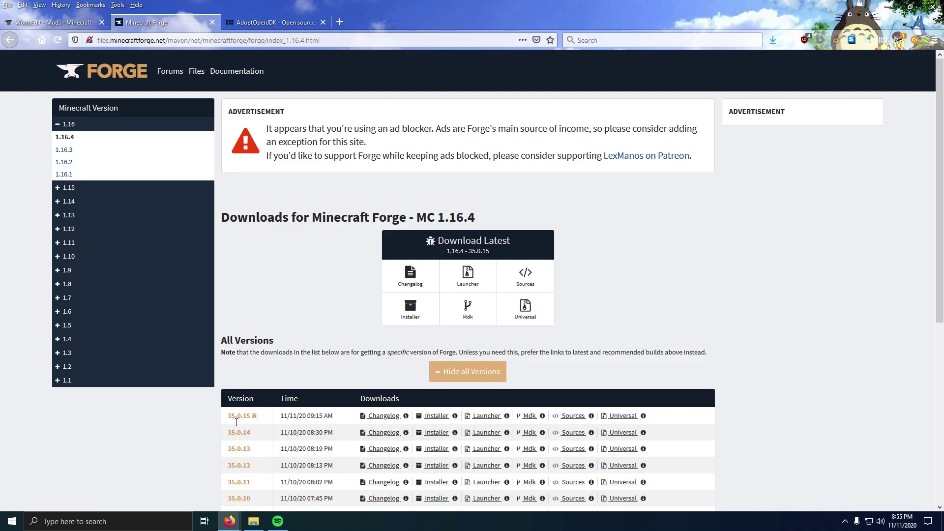
Download the Forge 35.0.15 installer directly and save it to the Desktop as forge-1.16.4-35.0.15-installer.jar
drag(236, 422, 701, 418)
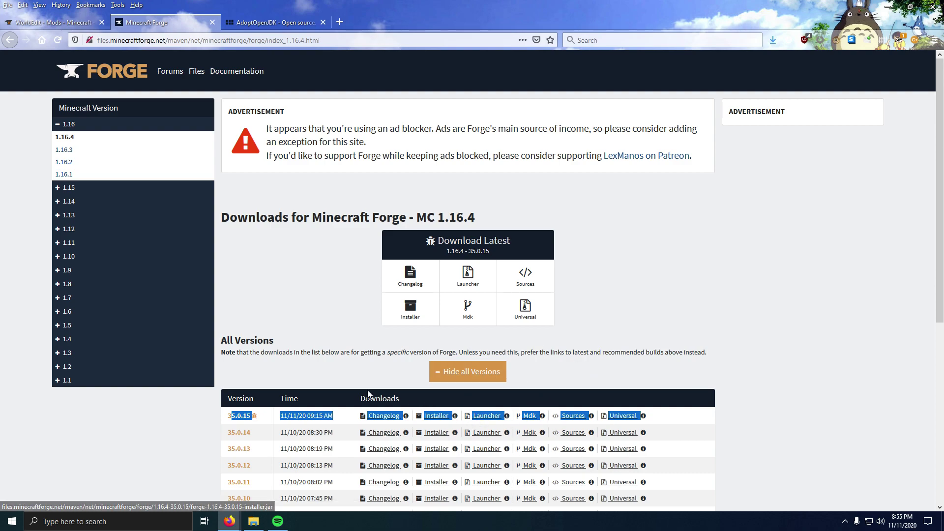
click(429, 398)
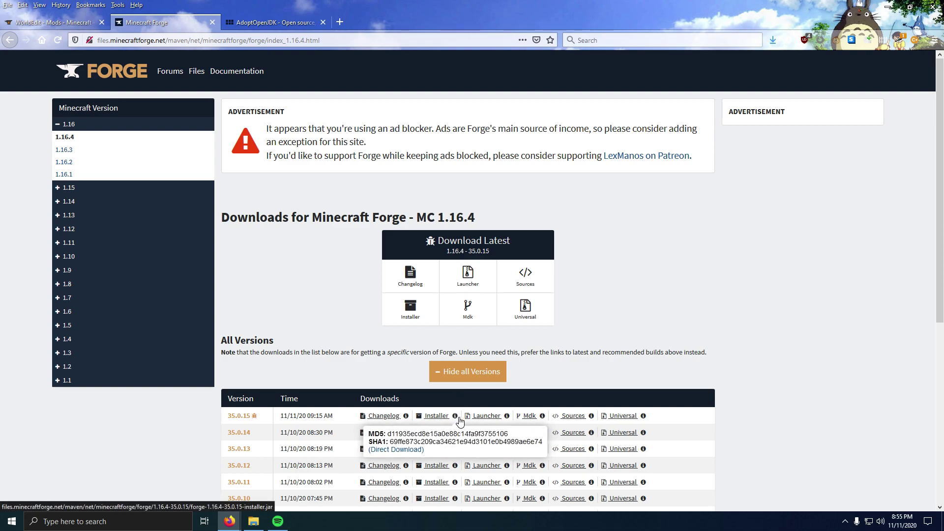
click(458, 417)
drag(462, 185, 453, 187)
click(503, 264)
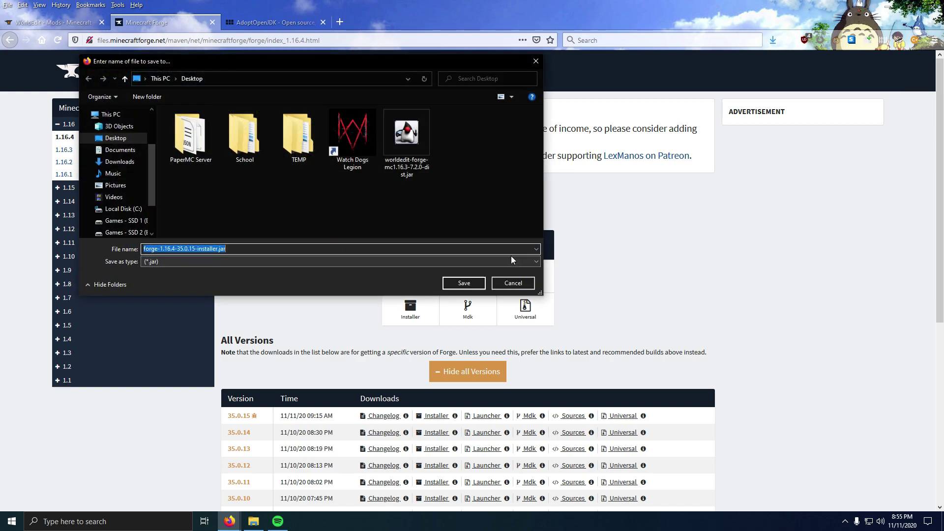
click(460, 281)
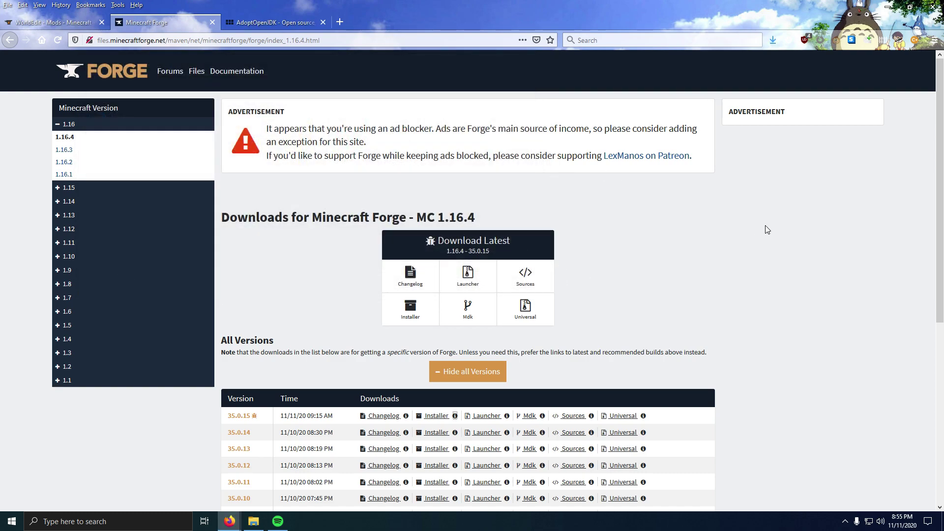
Minimize the browser and arrange the downloaded Forge and WorldEdit jar files beside the Minecraft Launcher on the desktop
click(888, 7)
mouse_move(73, 105)
mouse_down()
mouse_move(2, 5)
mouse_move(288, 202)
mouse_move(348, 227)
mouse_move(358, 269)
mouse_move(355, 260)
mouse_up()
mouse_move(248, 221)
mouse_down()
mouse_move(325, 322)
mouse_move(311, 266)
mouse_up()
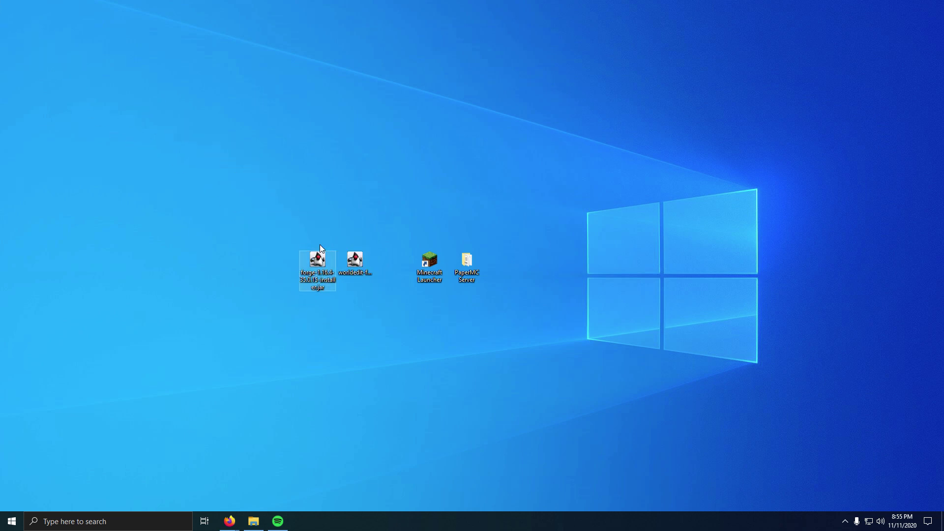
drag(260, 222, 339, 347)
drag(293, 274, 287, 275)
drag(231, 215, 347, 350)
drag(203, 186, 323, 346)
drag(188, 169, 343, 347)
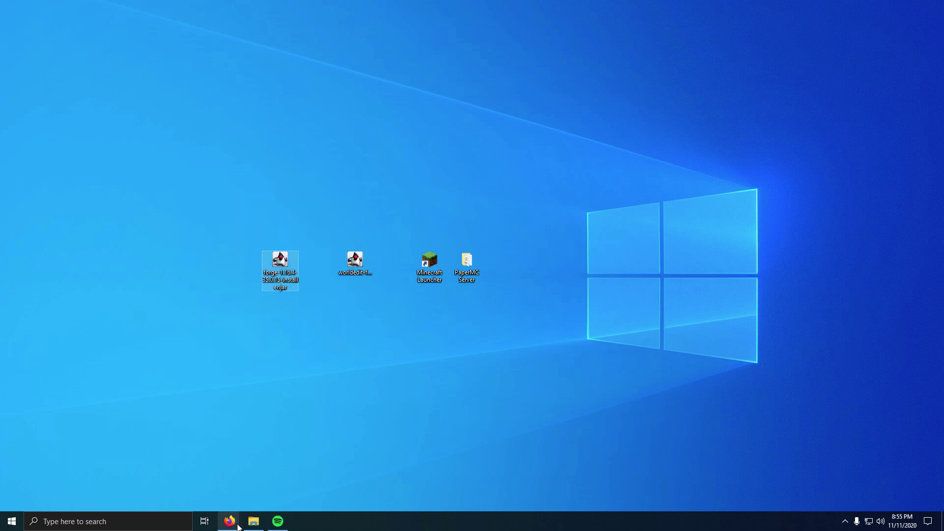
Request the latest OpenJDK 8 (LTS) HotSpot release on the AdoptOpenJDK site and cancel the download
mouse_move(238, 527)
click(324, 445)
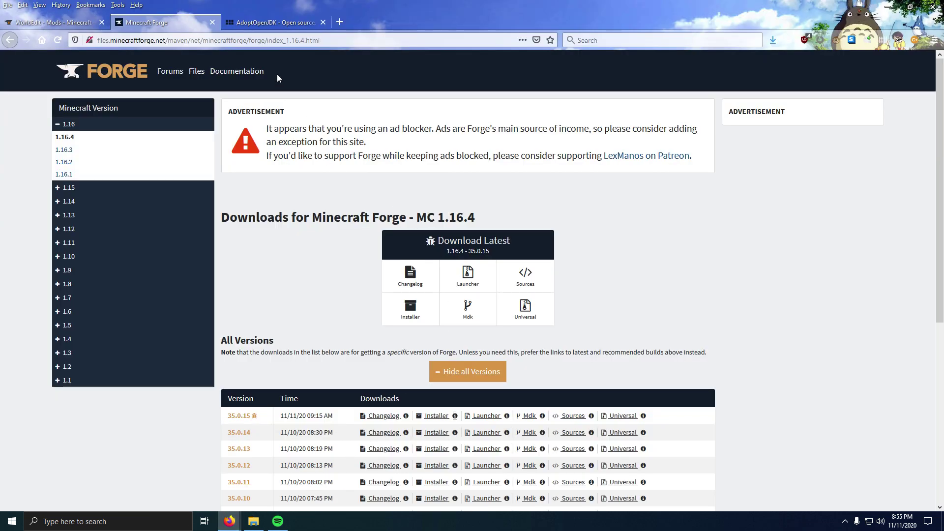
click(270, 23)
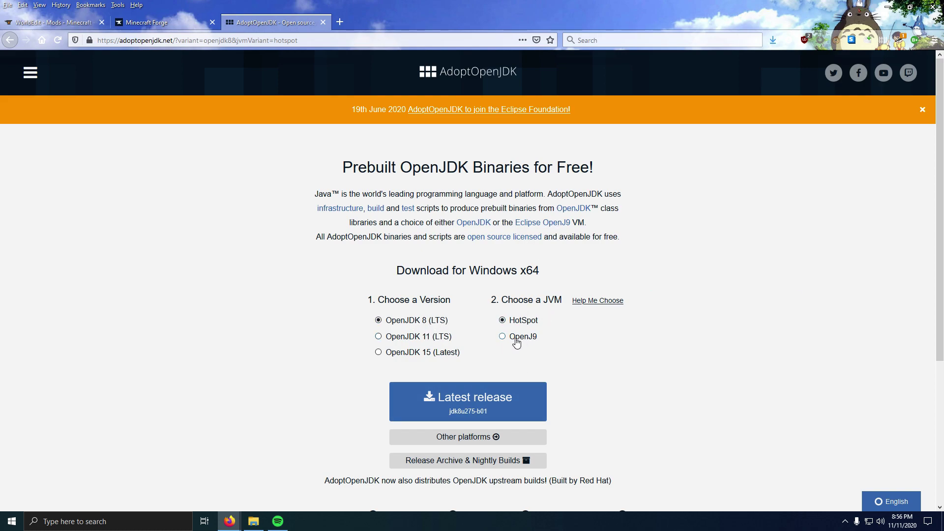
click(484, 401)
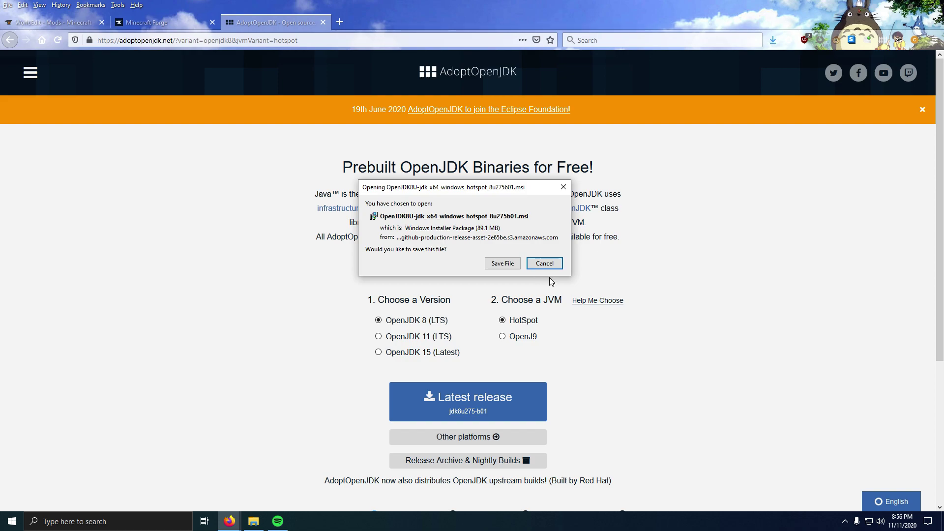
click(543, 264)
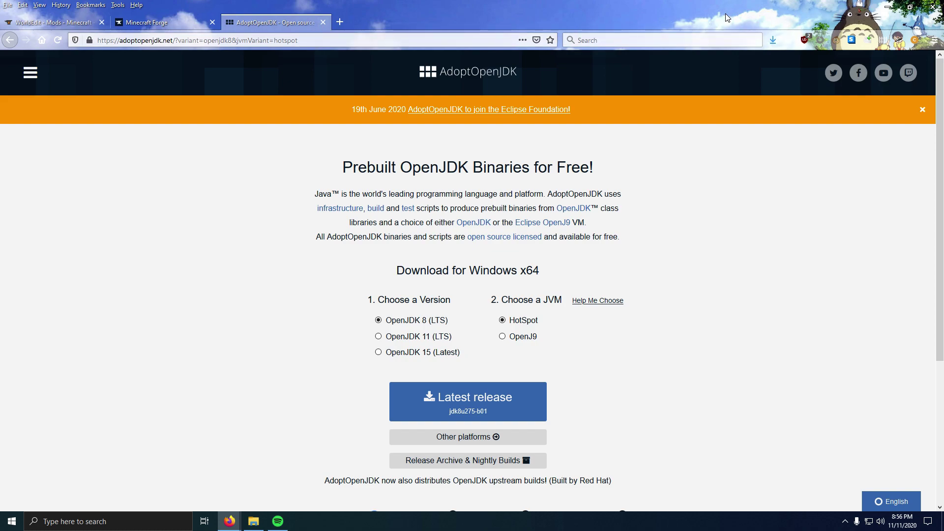
Run the Forge installer from the desktop, install the client into the .minecraft folder, and close the installer
click(888, 7)
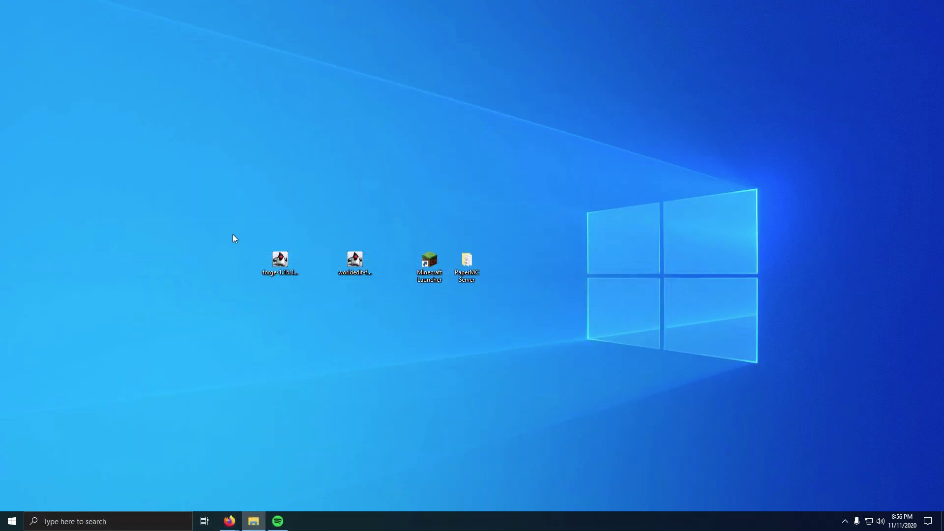
drag(231, 232, 340, 346)
drag(224, 209, 343, 359)
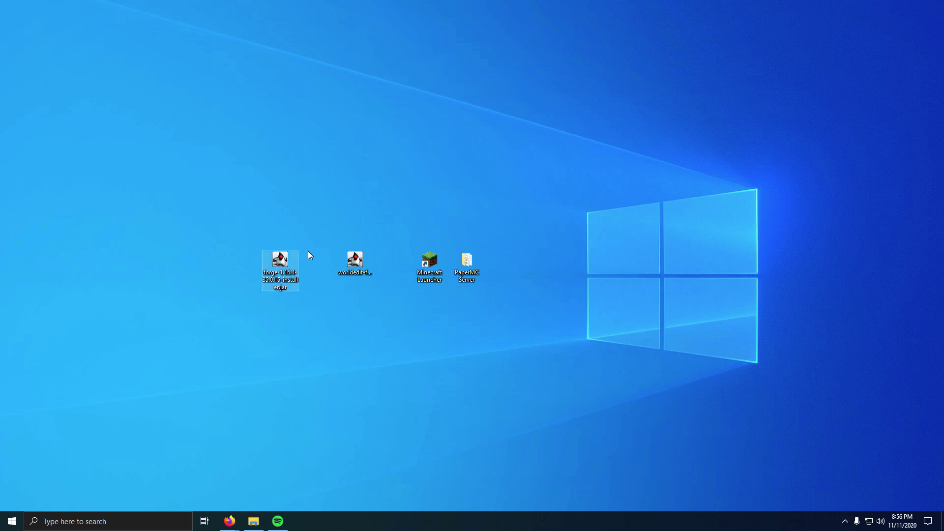
double_click(288, 268)
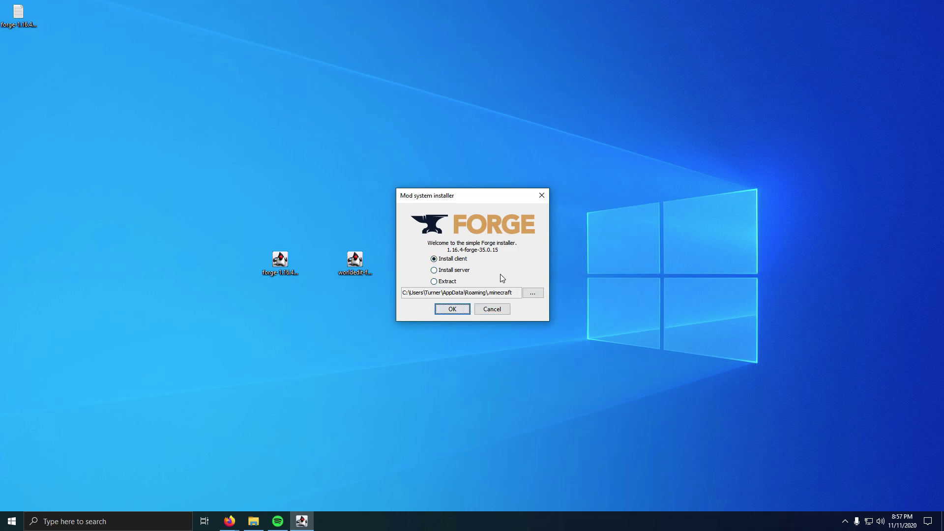
click(449, 311)
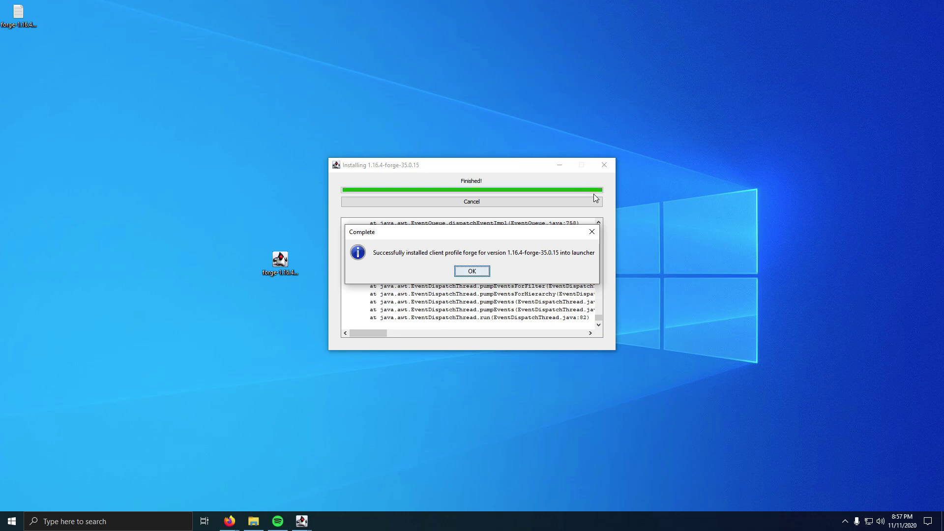
drag(507, 233, 551, 232)
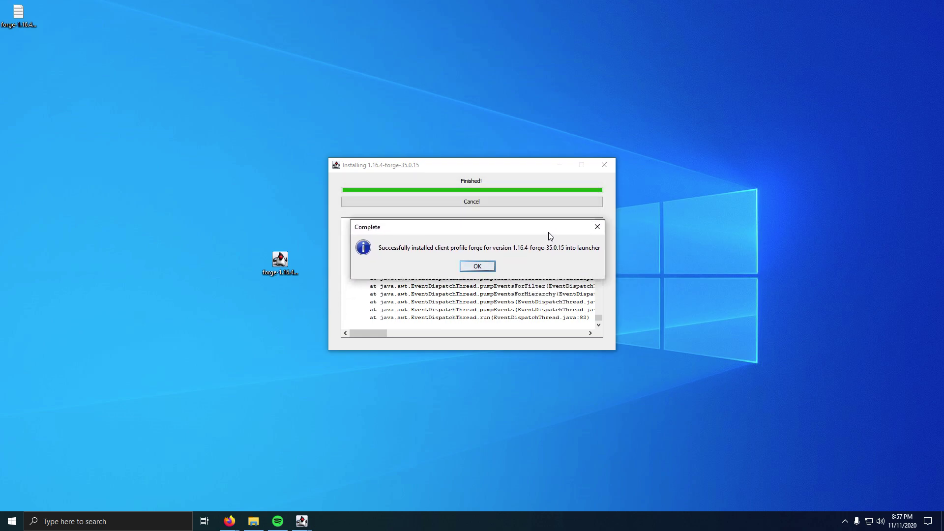
click(477, 266)
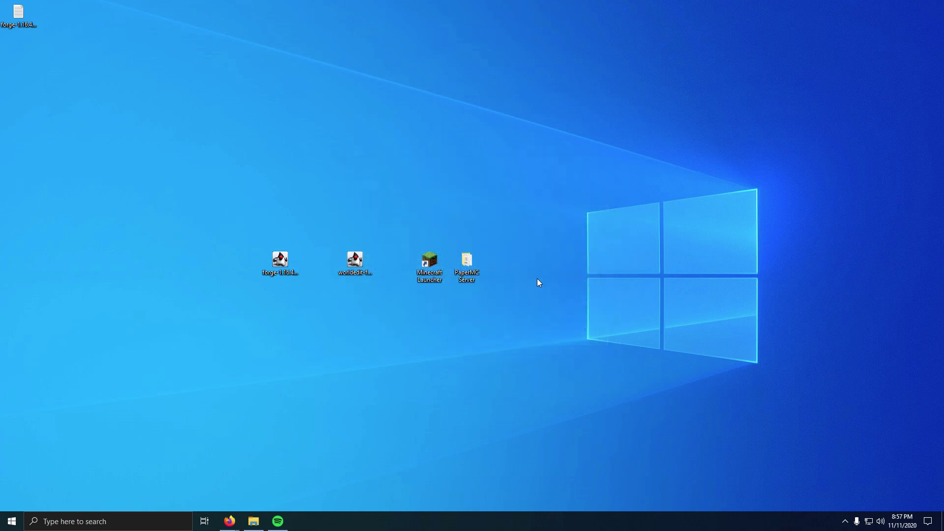
Open the %appdata% folder through Windows search and go into its .minecraft folder
click(156, 521)
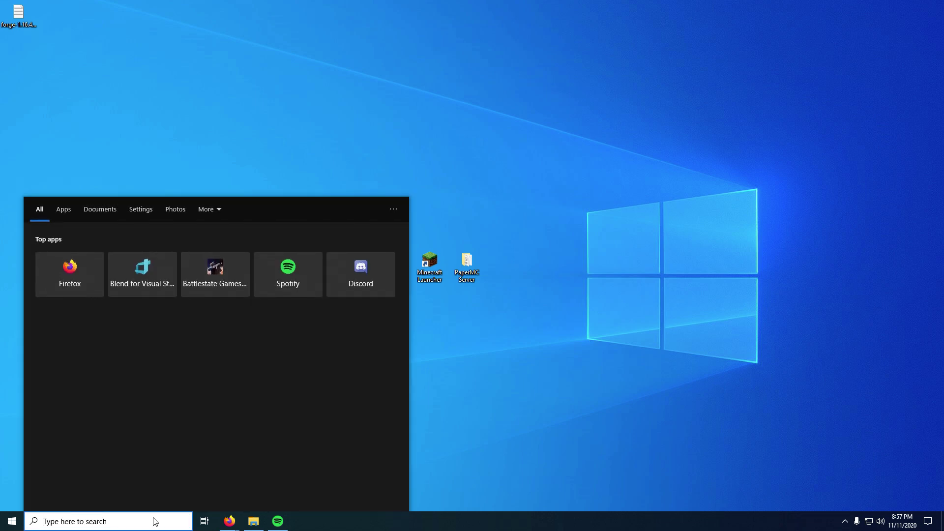
text(%)
key(BackSpace)
text(%appdata%)
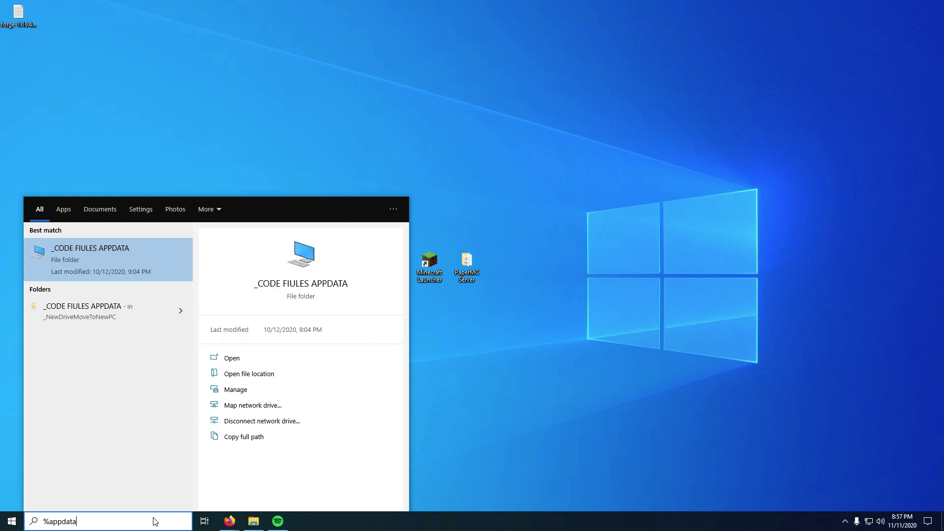
key(Return)
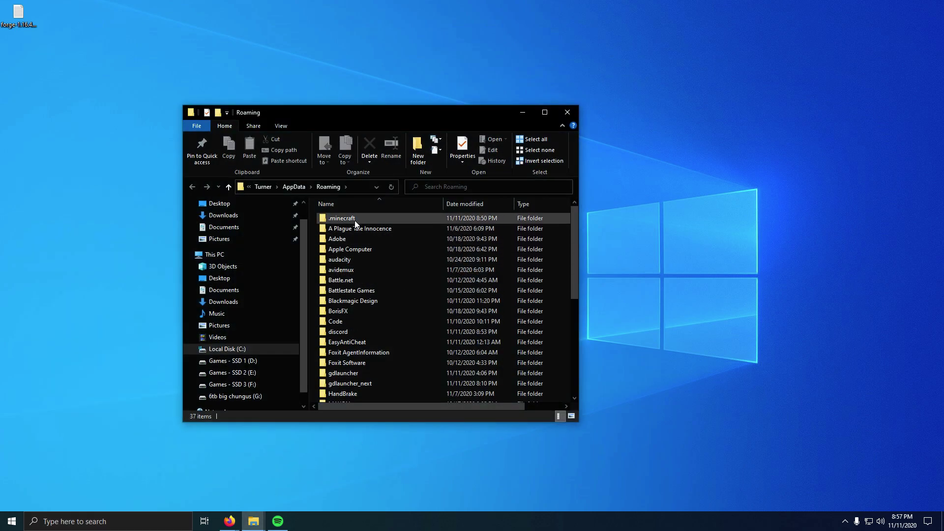
double_click(342, 220)
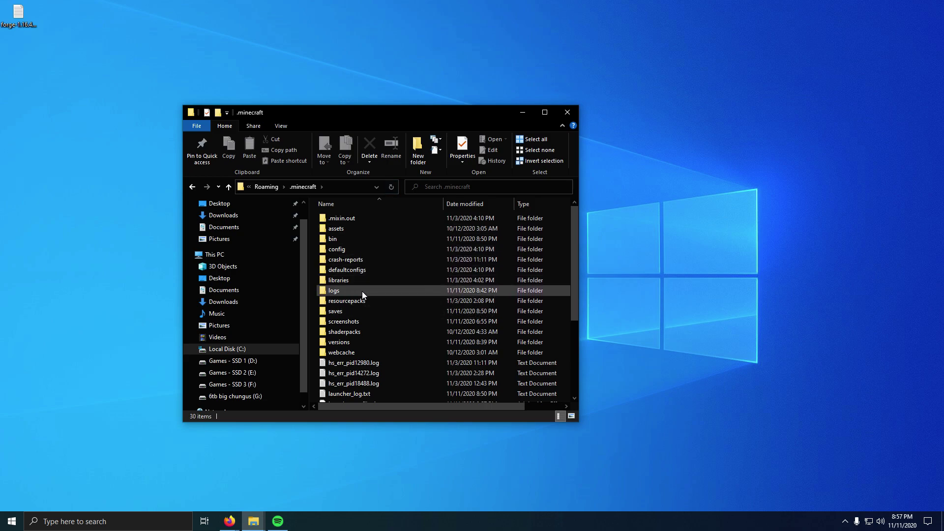
Create a folder named mods inside .minecraft and open it
click(423, 155)
text(mods)
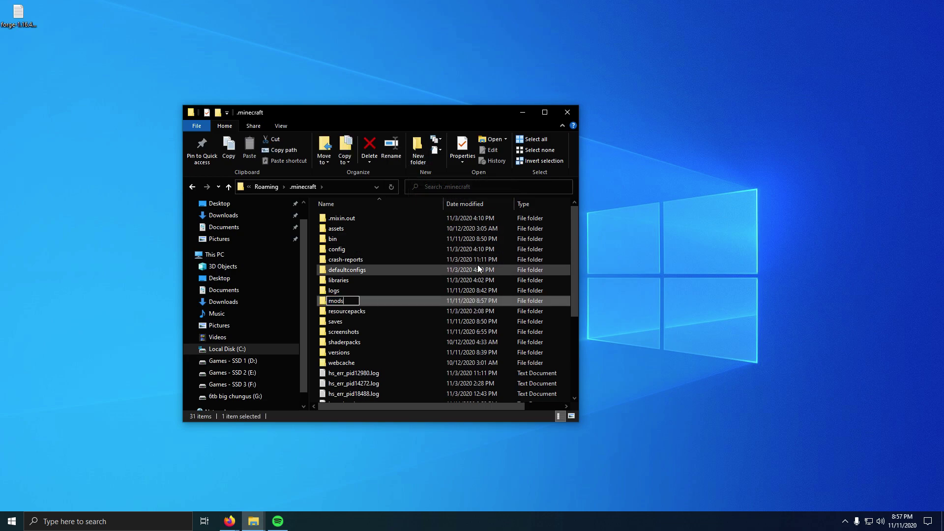
key(Return)
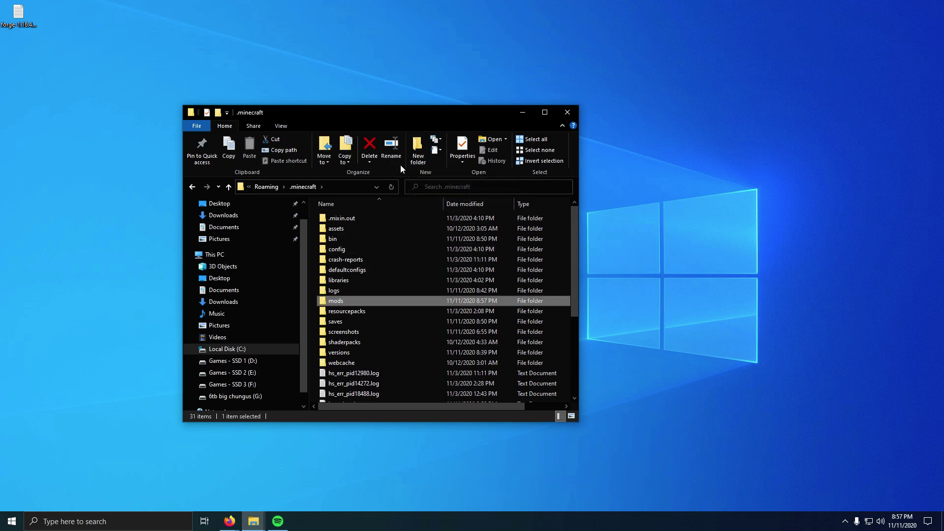
double_click(350, 301)
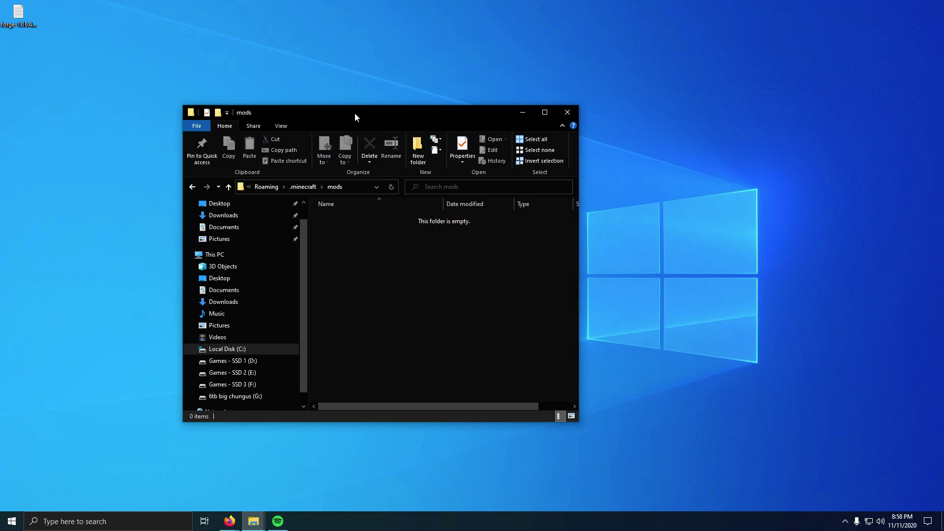
Move the WorldEdit jar from the desktop into the mods folder and close the folder window
drag(355, 117, 631, 120)
click(362, 280)
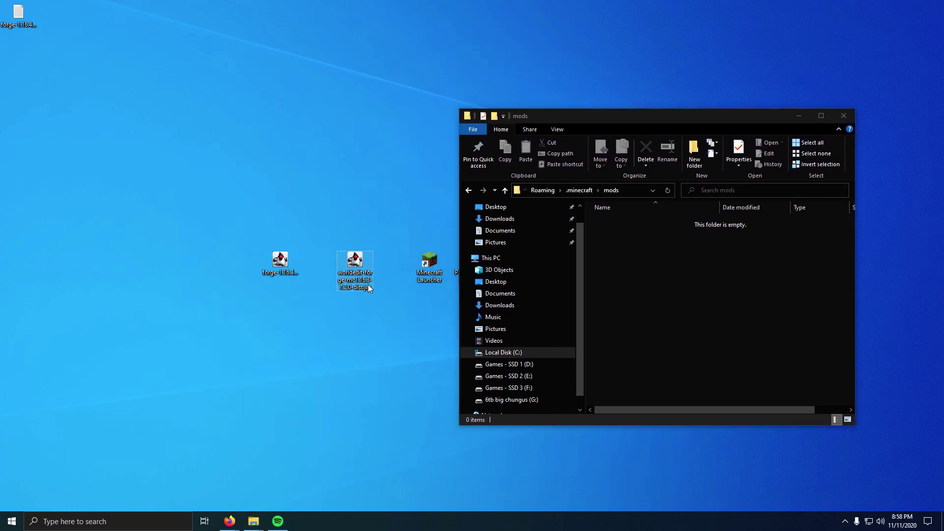
drag(370, 288, 637, 247)
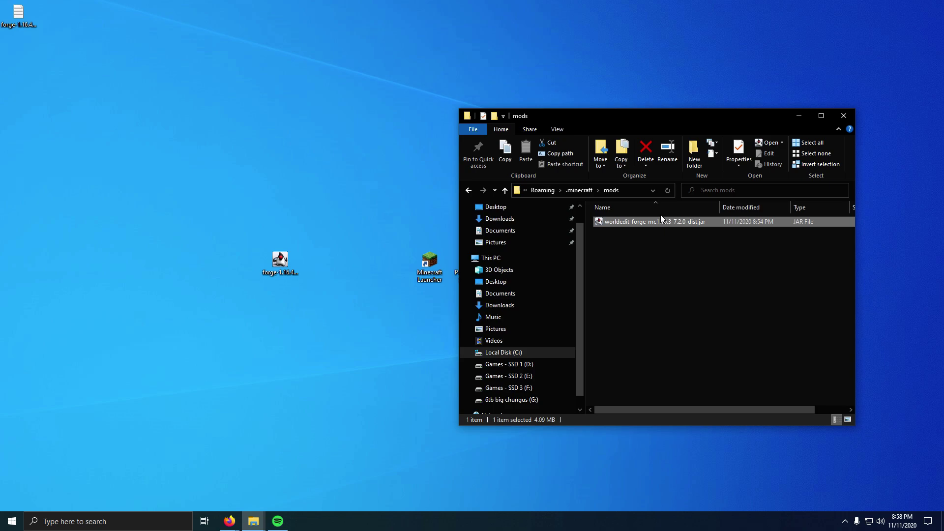
click(844, 115)
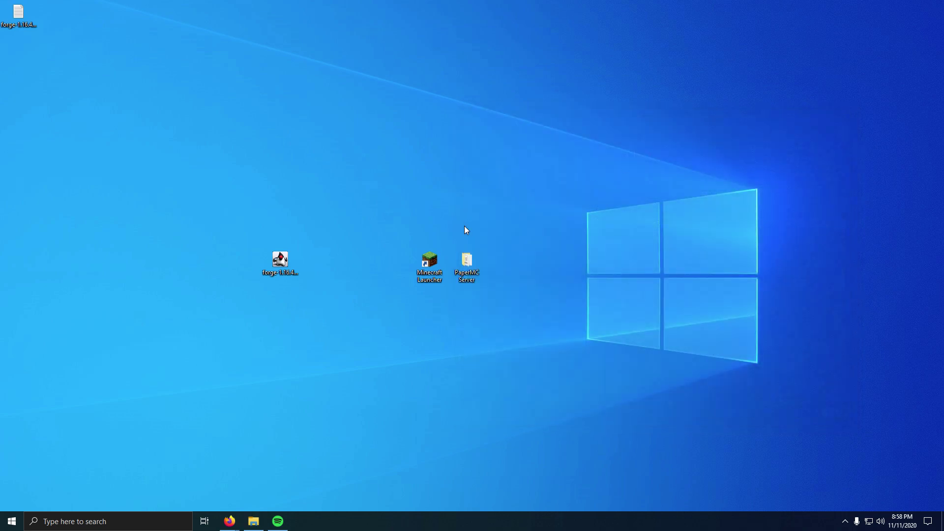
Open the Minecraft Launcher, check the list of available installations, and select the forge installation, version 1.16.4-forge-35.0.15
double_click(433, 278)
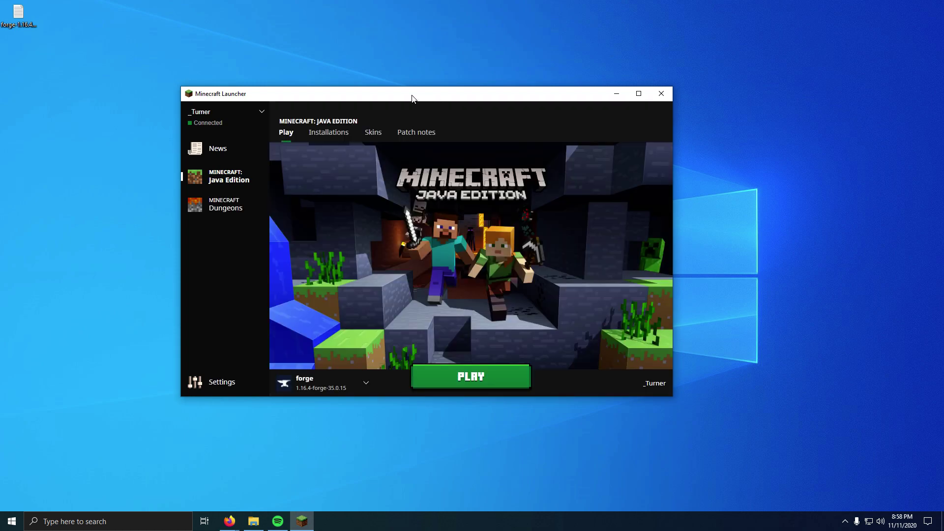
drag(412, 98, 434, 114)
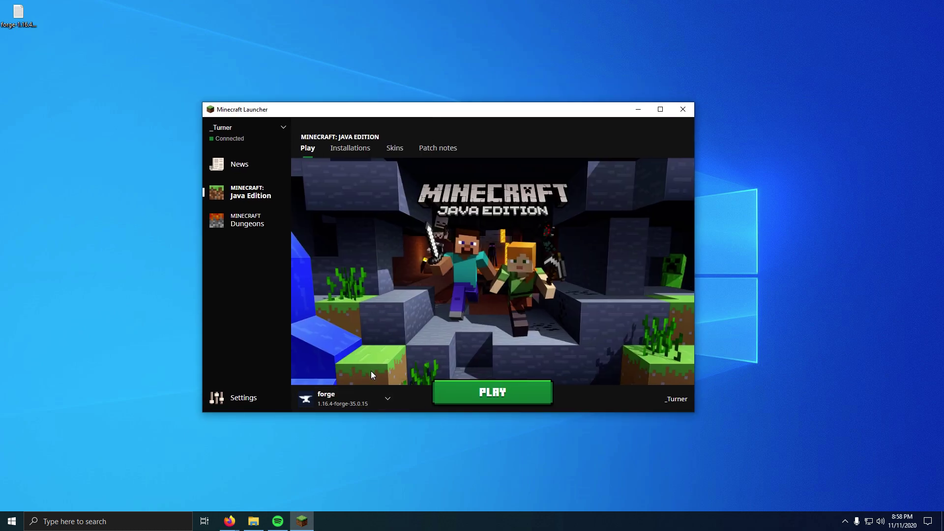
click(370, 401)
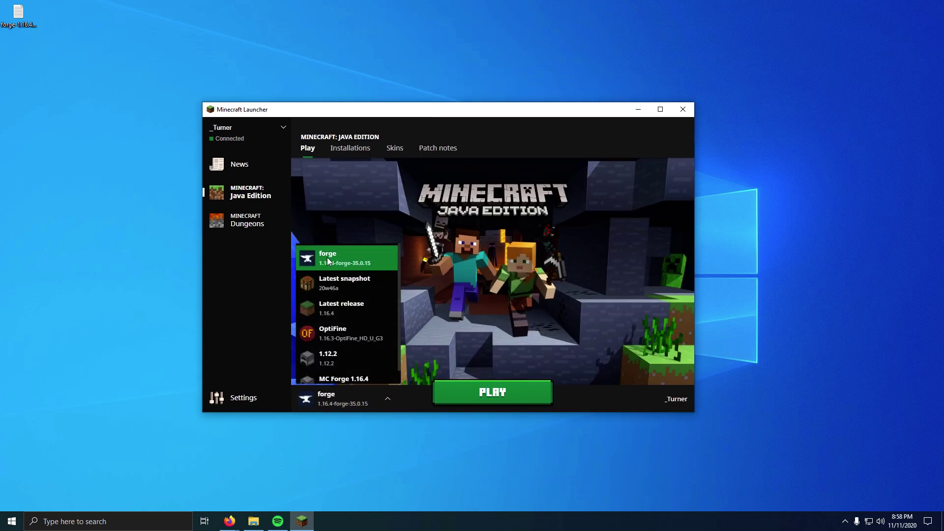
click(361, 227)
click(373, 397)
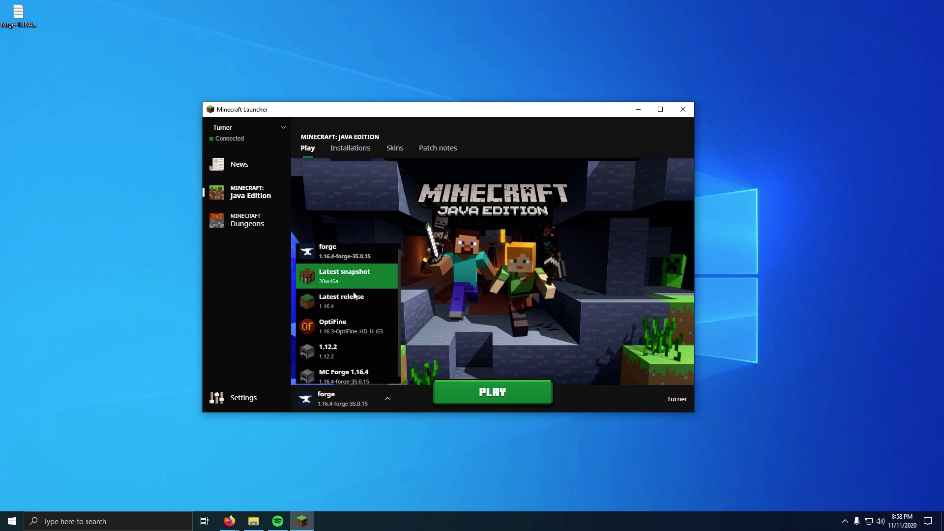
scroll(362, 317, up, 1)
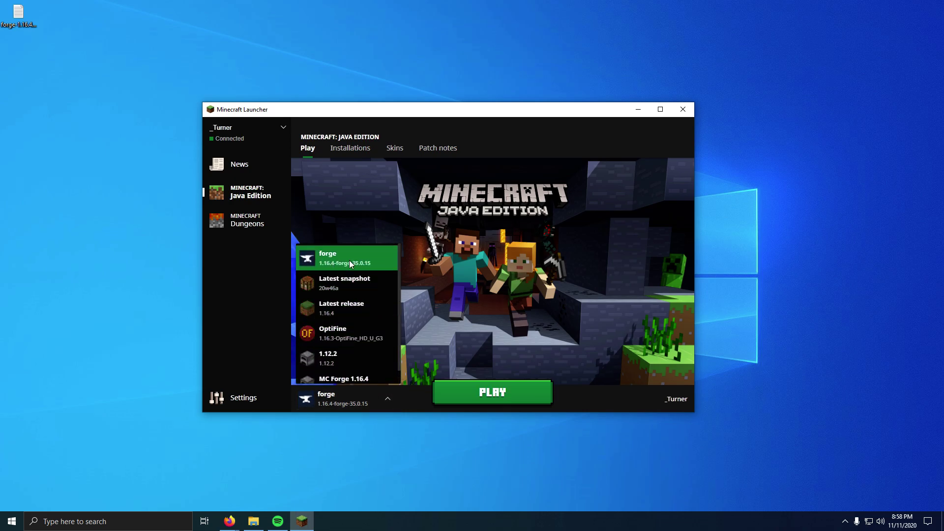
click(331, 261)
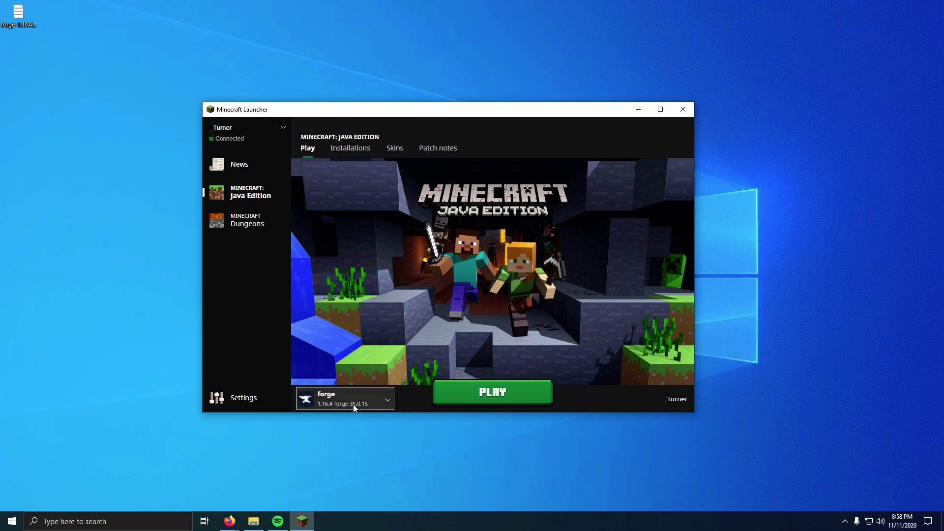
click(353, 402)
scroll(337, 268, down, 1)
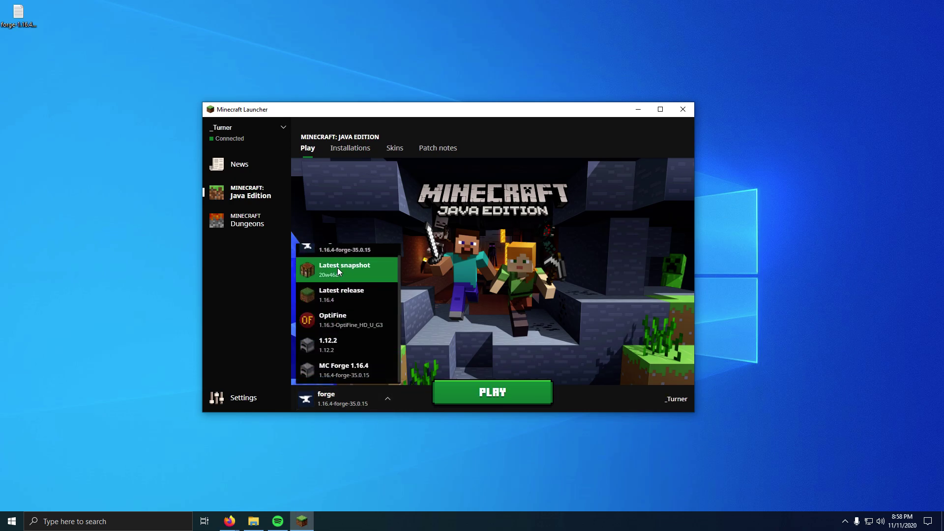
scroll(348, 275, up, 1)
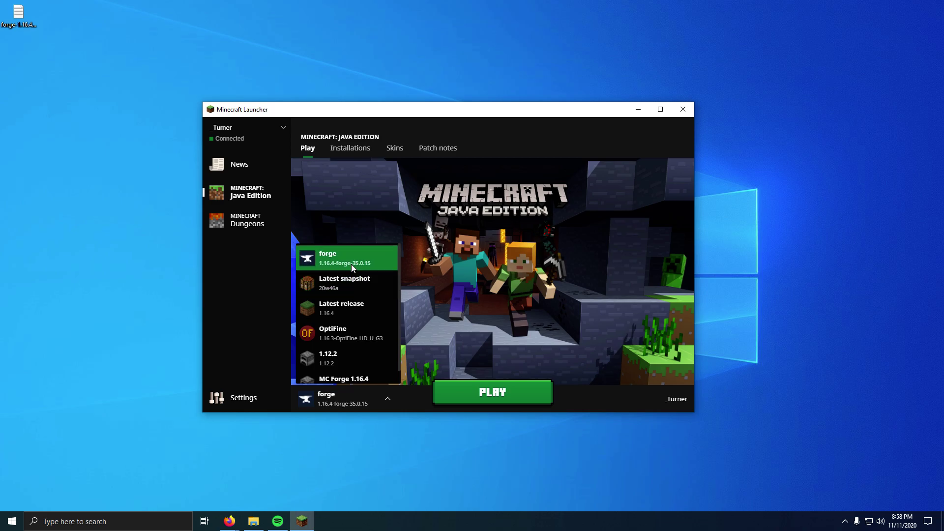
click(342, 233)
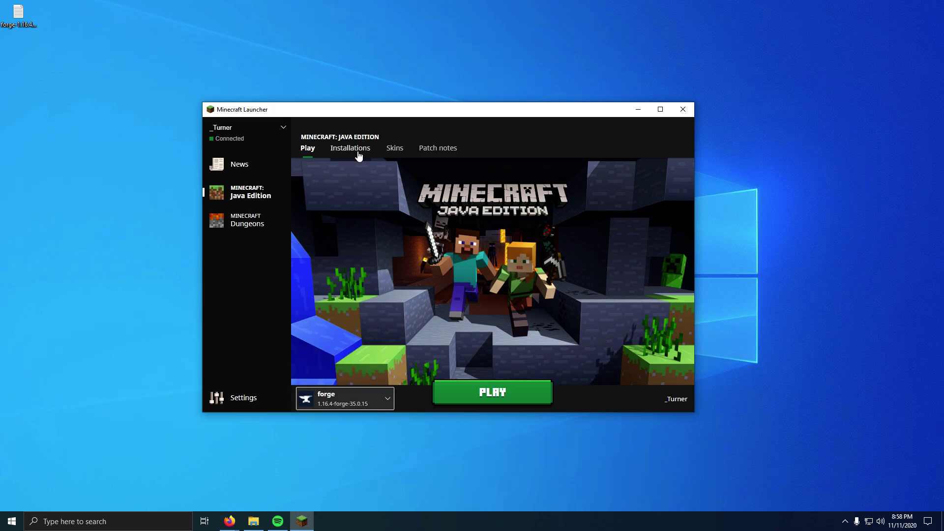
Create a new launcher installation named MCFORGE 1.16.4 that uses the version release 1.16.4-forge-35.0.15
click(355, 152)
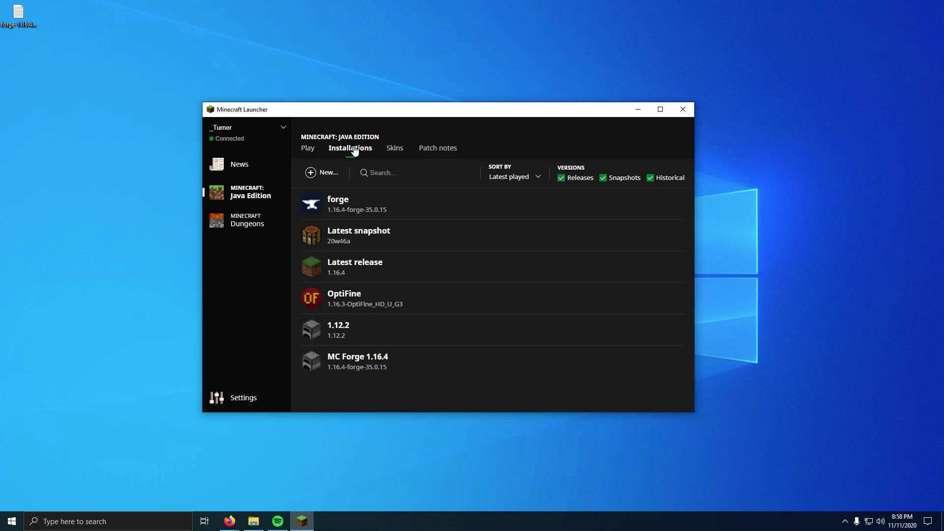
click(329, 176)
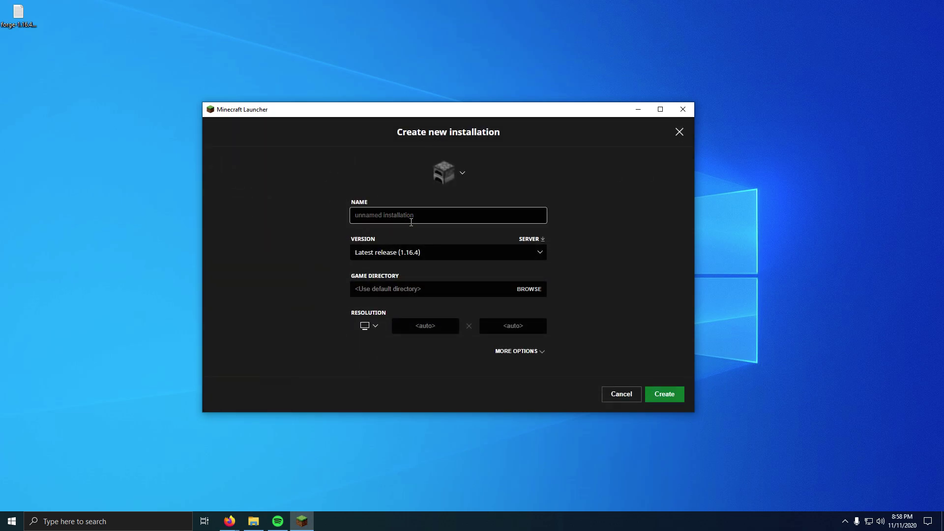
text(MCFORGE 1.16.4)
click(541, 255)
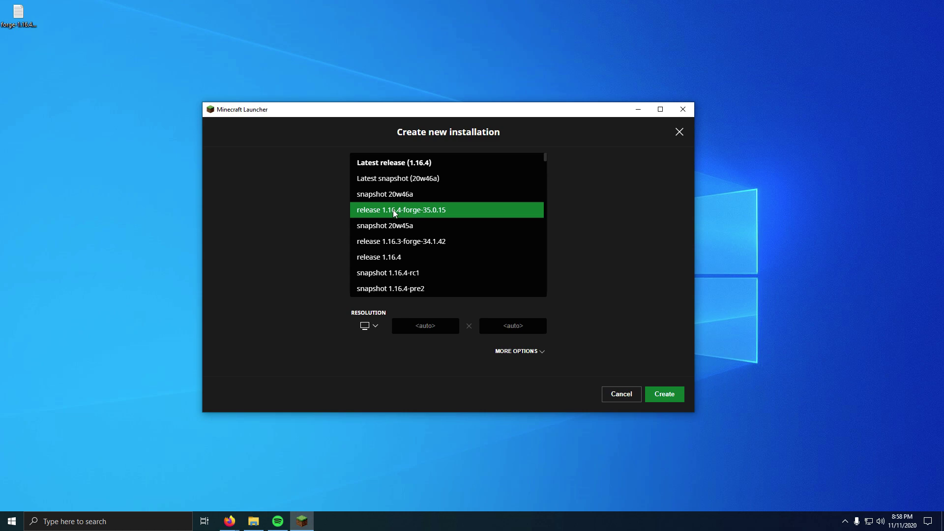
click(448, 211)
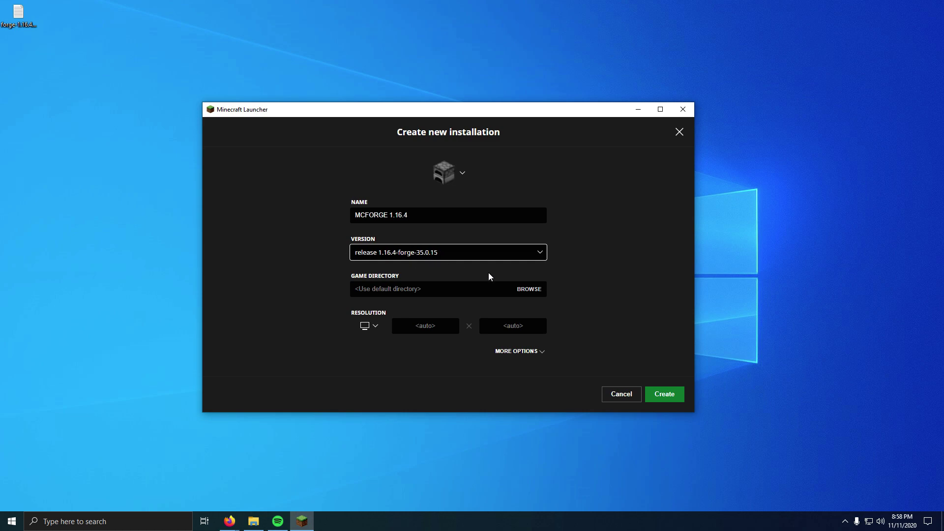
click(669, 396)
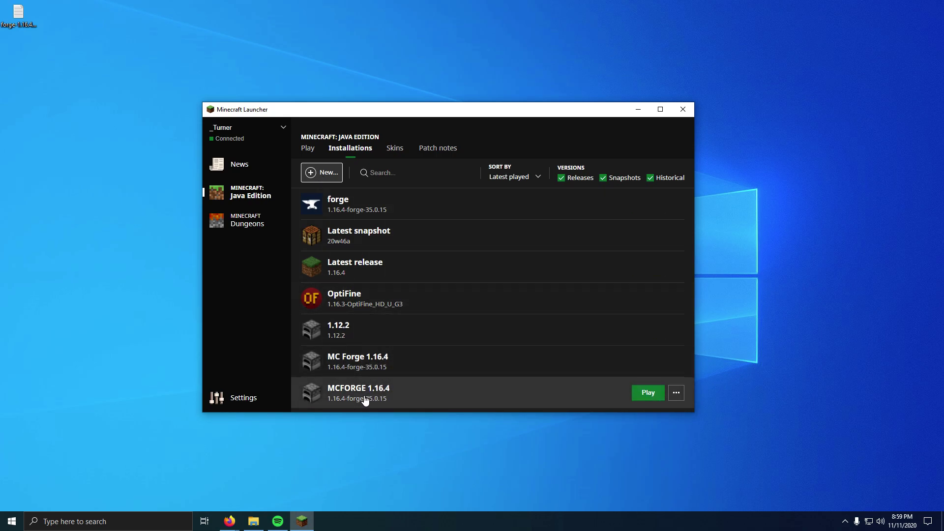
Select the forge installation for play and launch the game
click(307, 148)
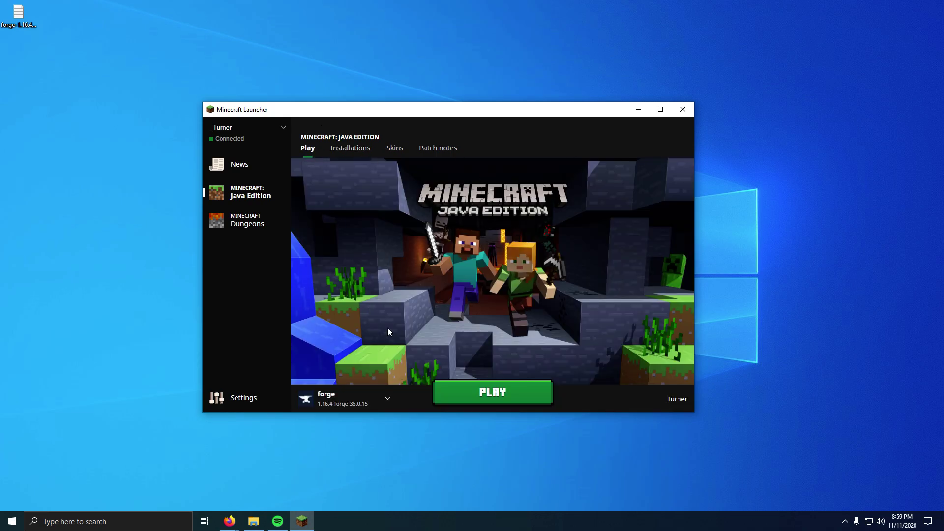
click(376, 400)
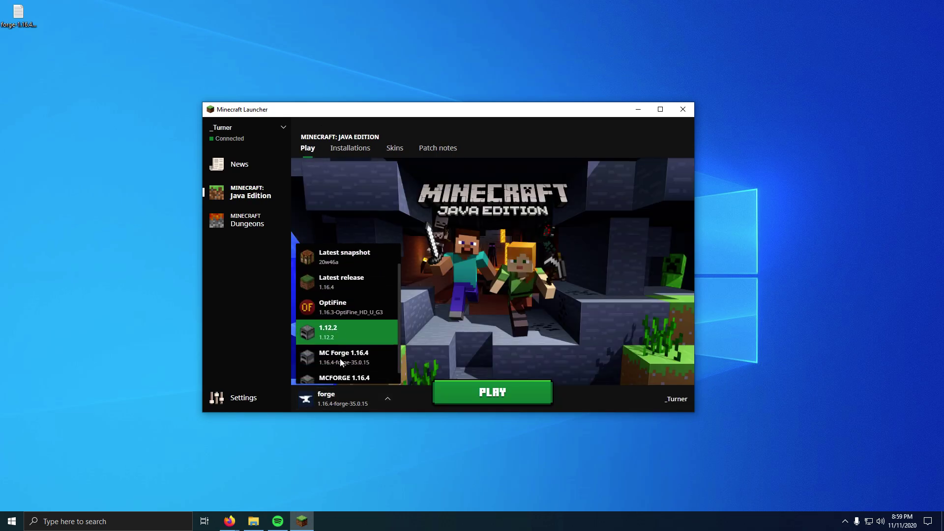
scroll(346, 314, up, 2)
click(335, 263)
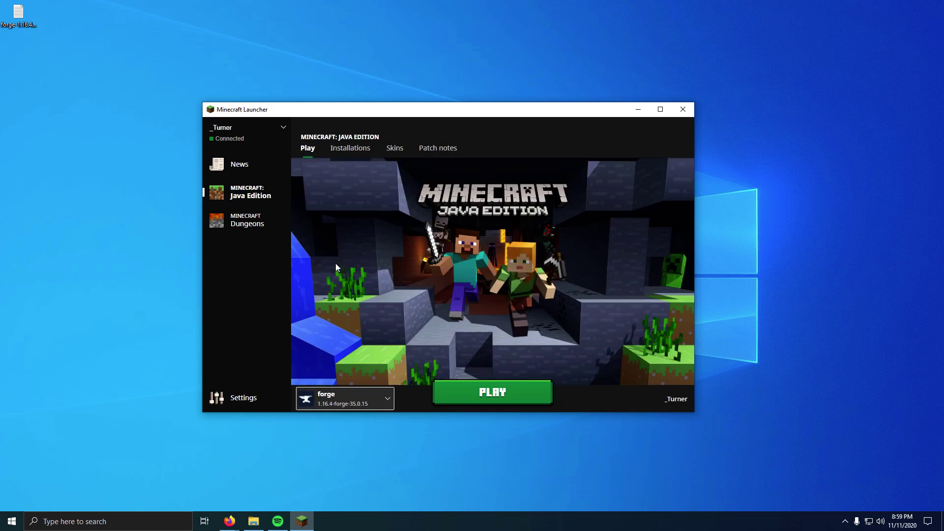
click(467, 396)
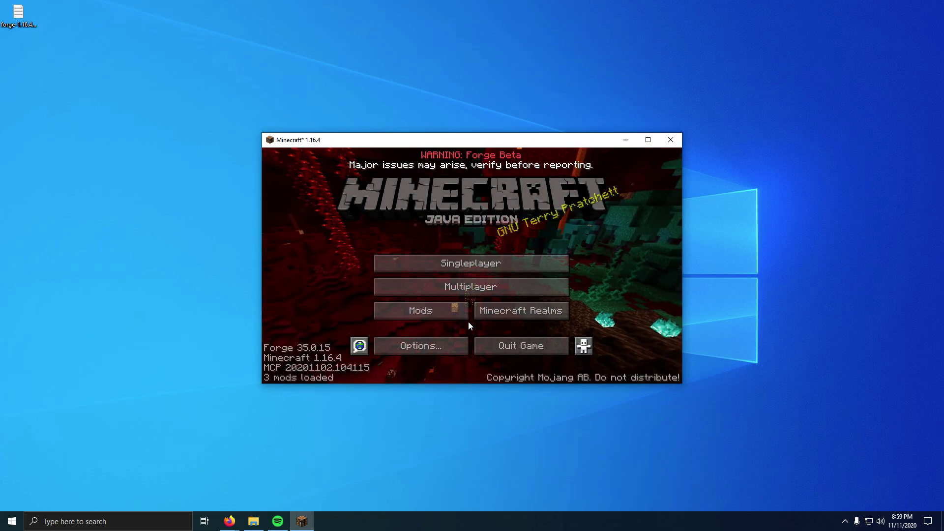
Maximize the game window, start setting up a new singleplayer world, and set its game mode to Creative
click(648, 140)
click(405, 213)
click(543, 449)
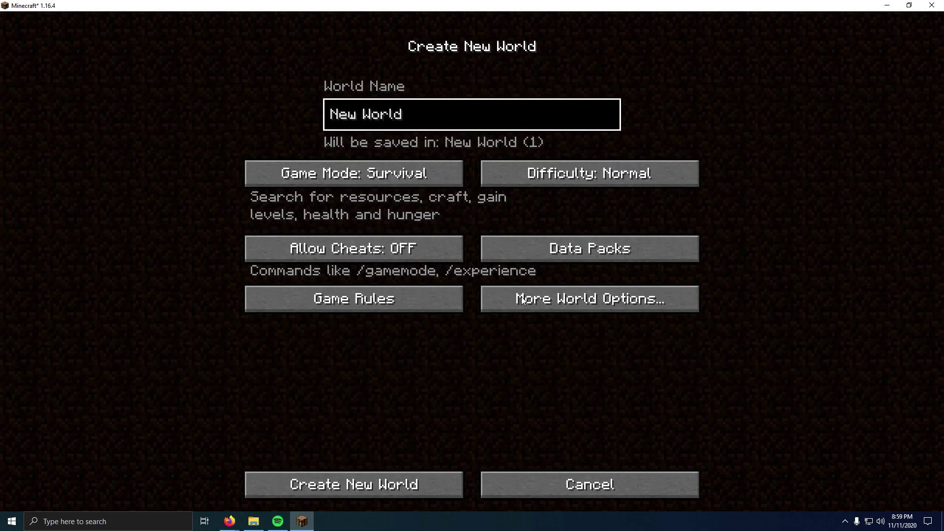
click(400, 175)
click(400, 175)
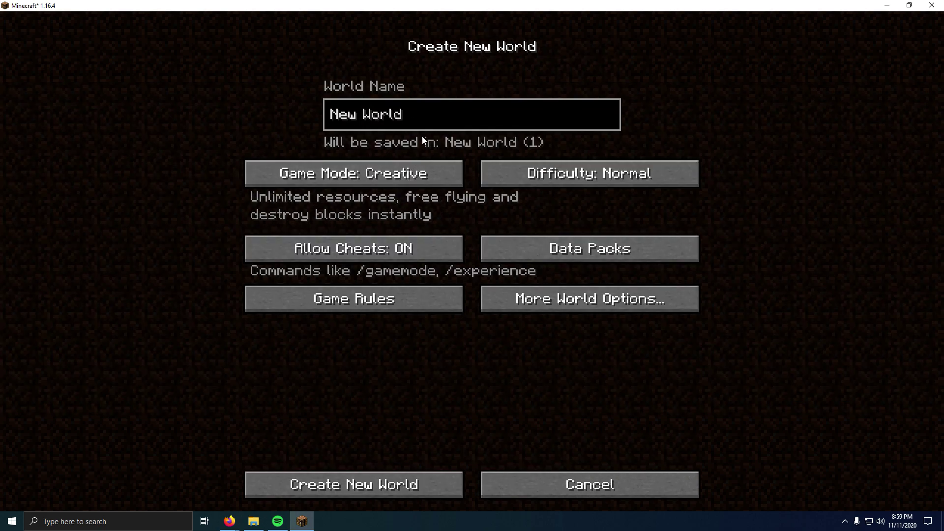
Name the new world WE, change its difficulty, and create the world
click(432, 120)
key(ctrl+a)
text(WE)
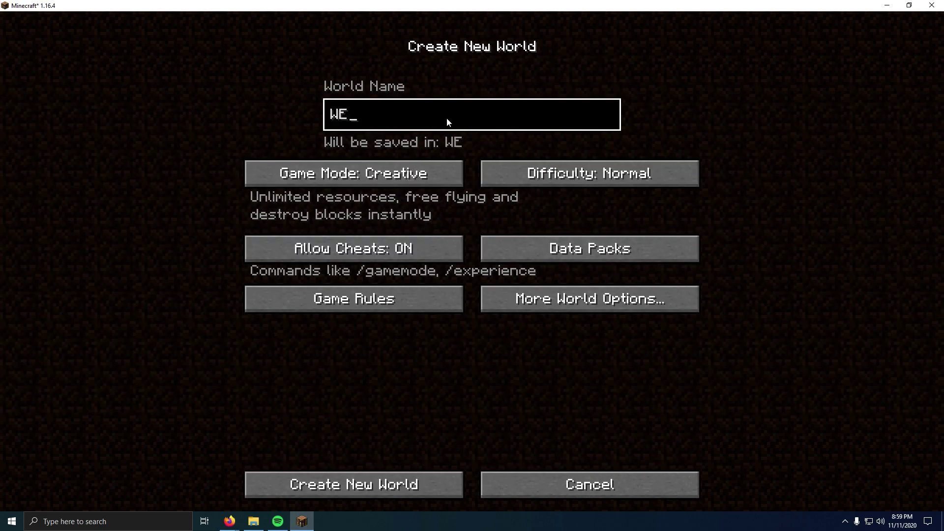
click(569, 184)
click(569, 183)
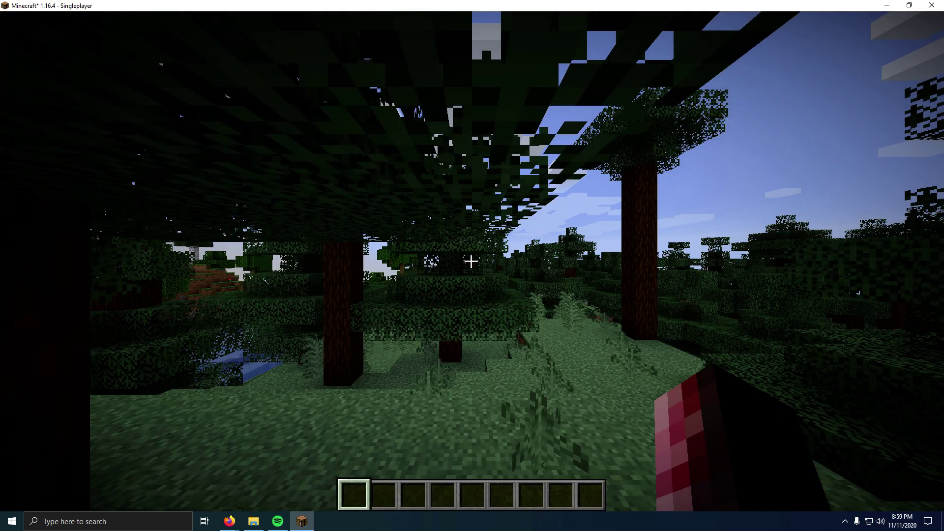
Fly up above the forest and get the WorldEdit selection wand with a chat command
key(w)
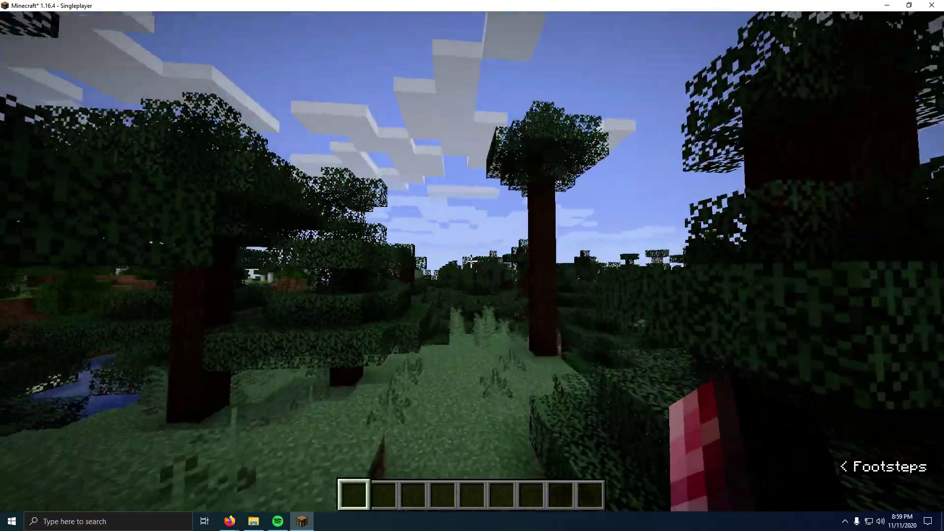
key(w)
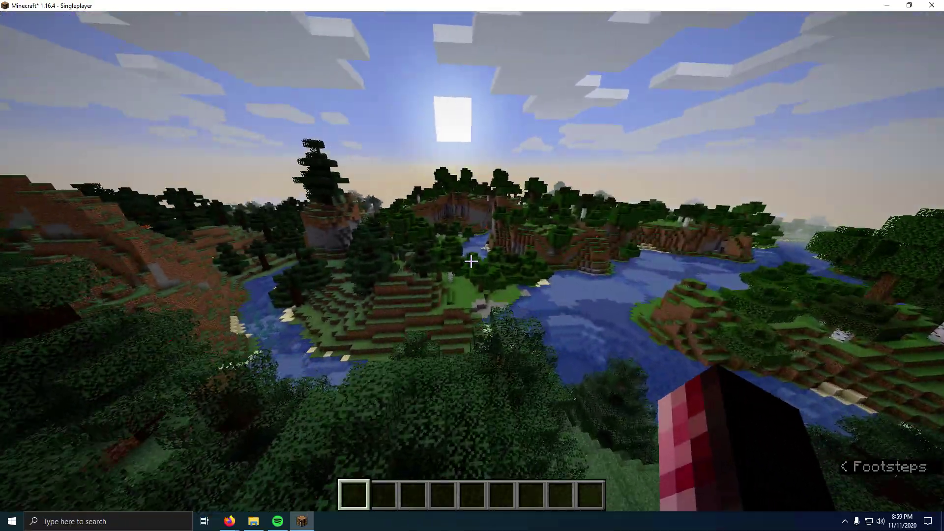
key(slash)
text(/br)
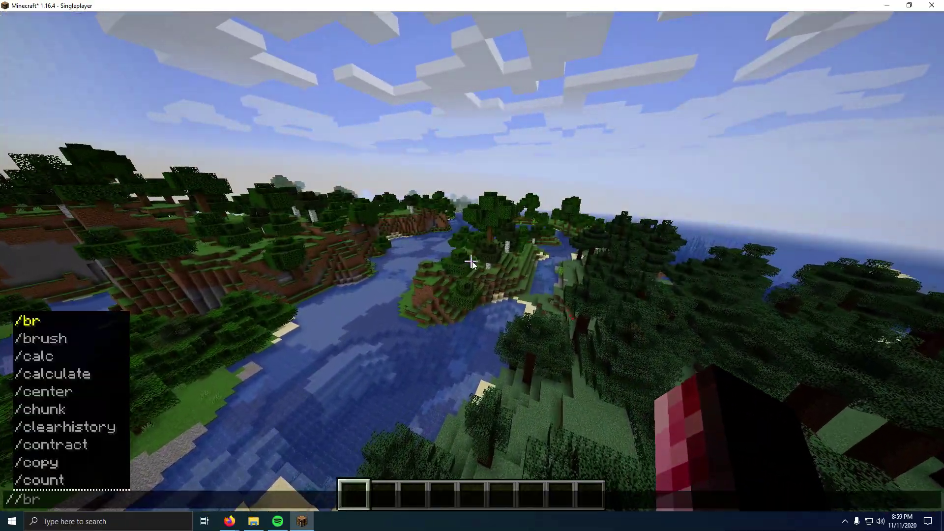
key(Return)
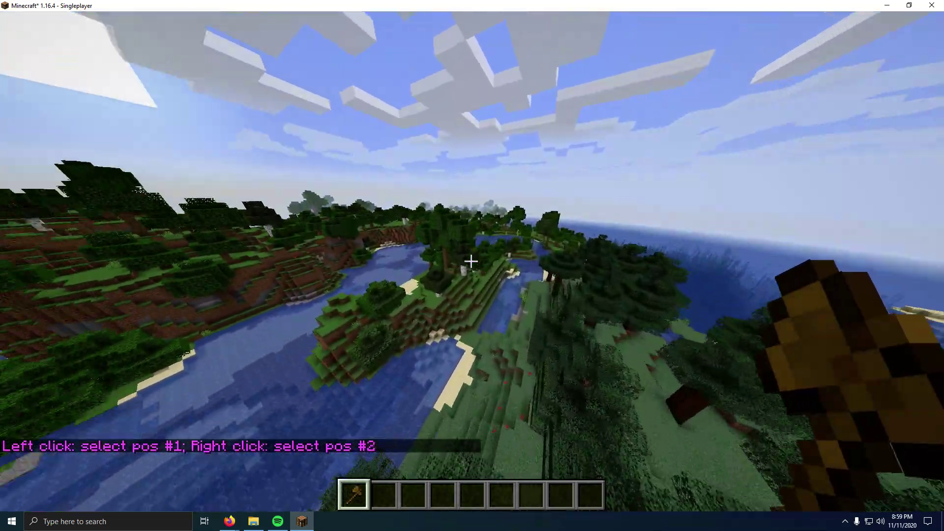
Mark a region with the wand, with the first position on the tree's leaves (192, 80, 190) and the second on the grassy riverbank (179, 63, 183)
key(w)
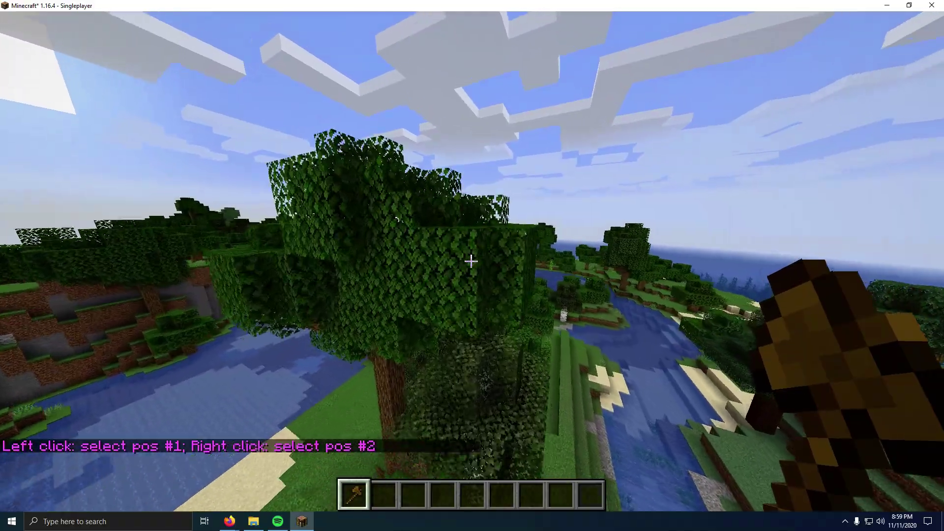
click(470, 261)
key(t)
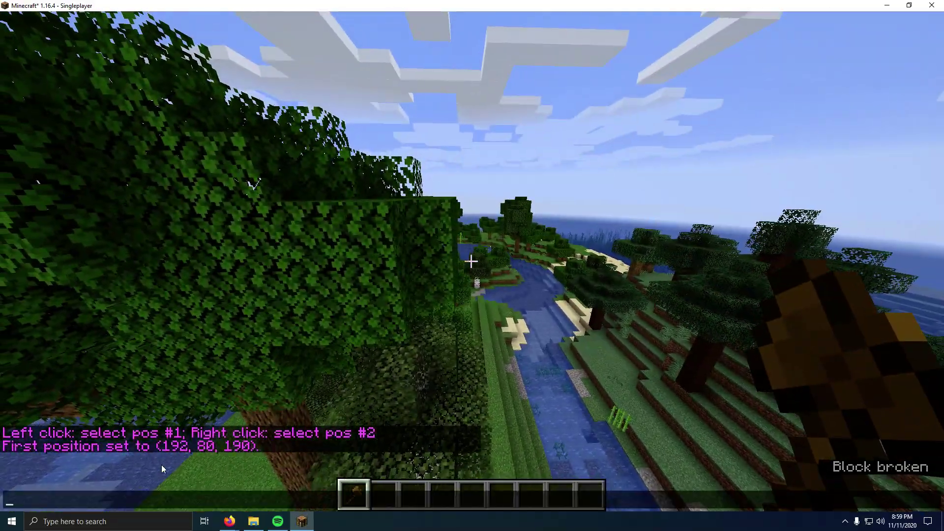
key(Escape)
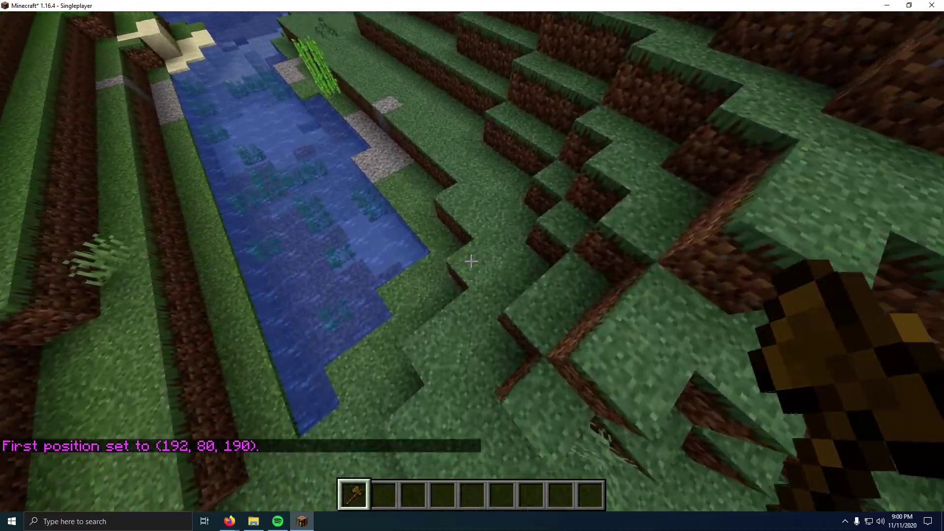
right_click(470, 261)
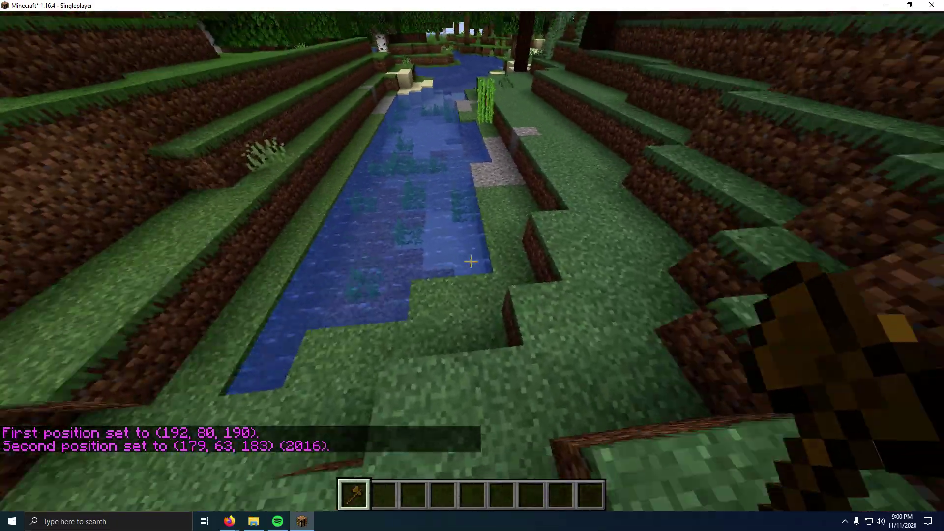
Fill the marked region with lava using the WorldEdit set command and fly around the block to inspect it
text(t//set ##)
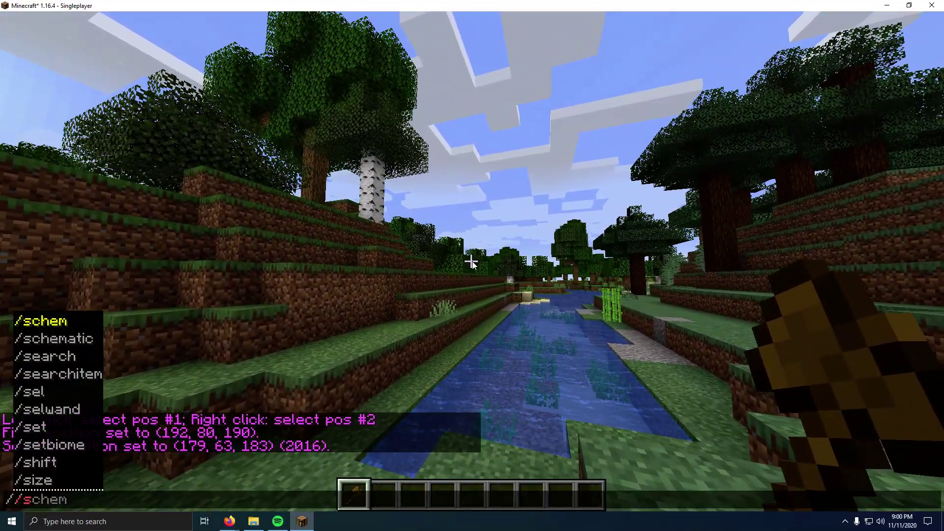
key(BackSpace)
key(BackSpace)
text(lava)
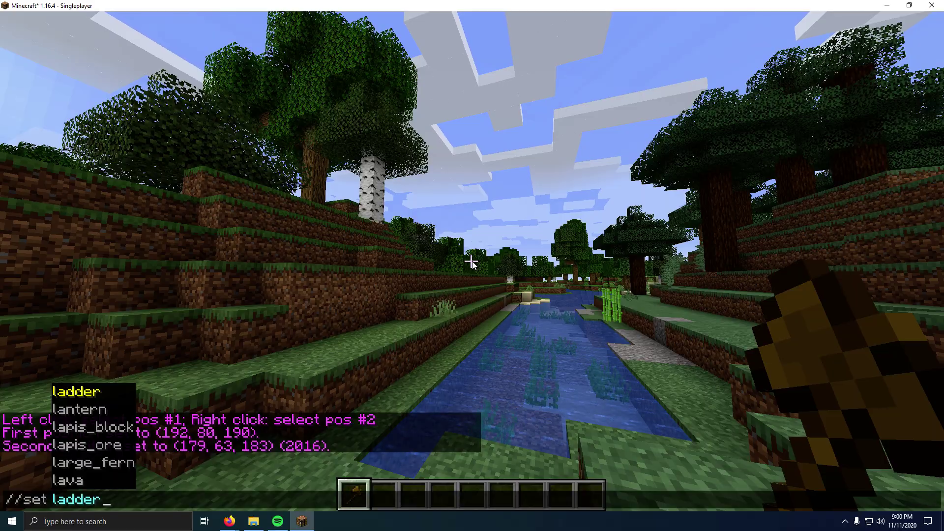
key(Return)
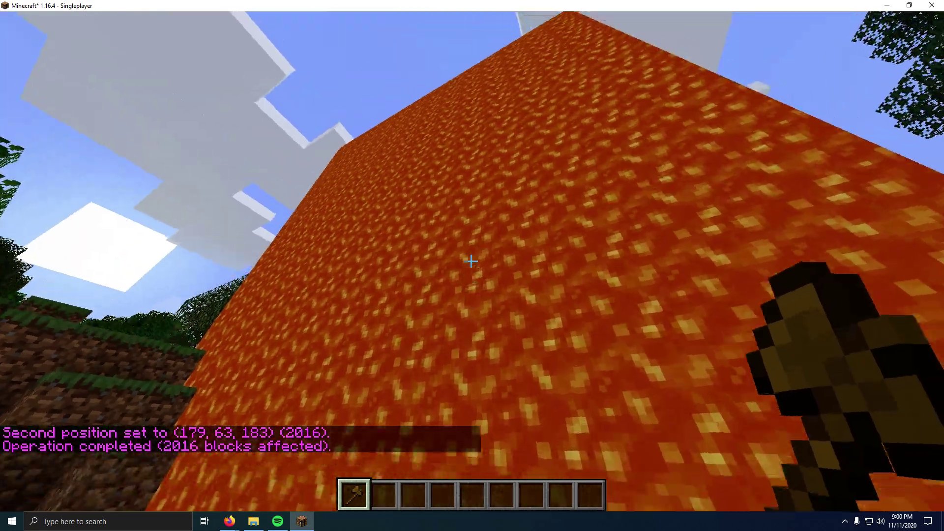
key(s)
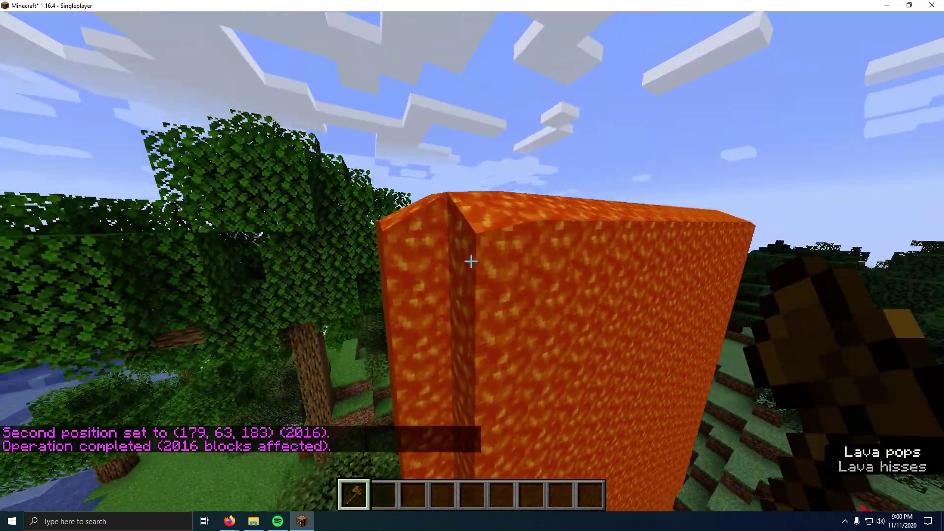
key(w)
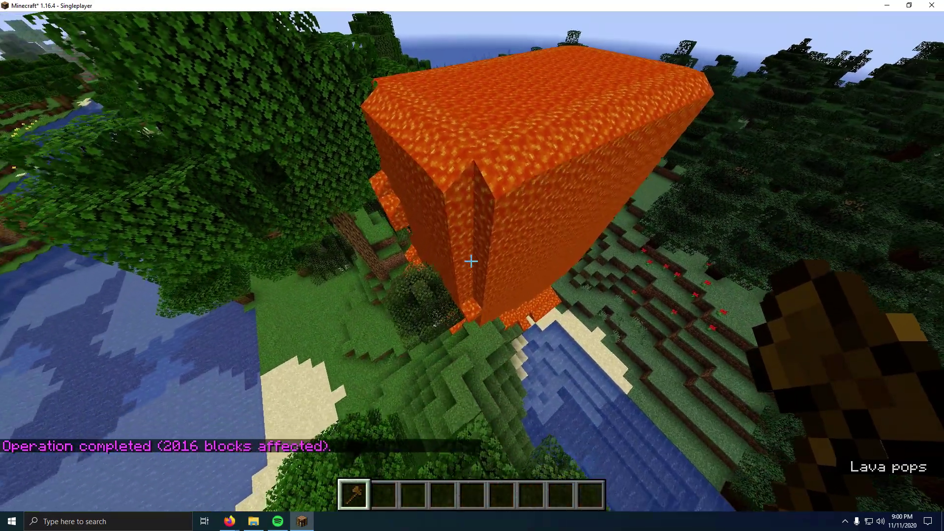
key(s)
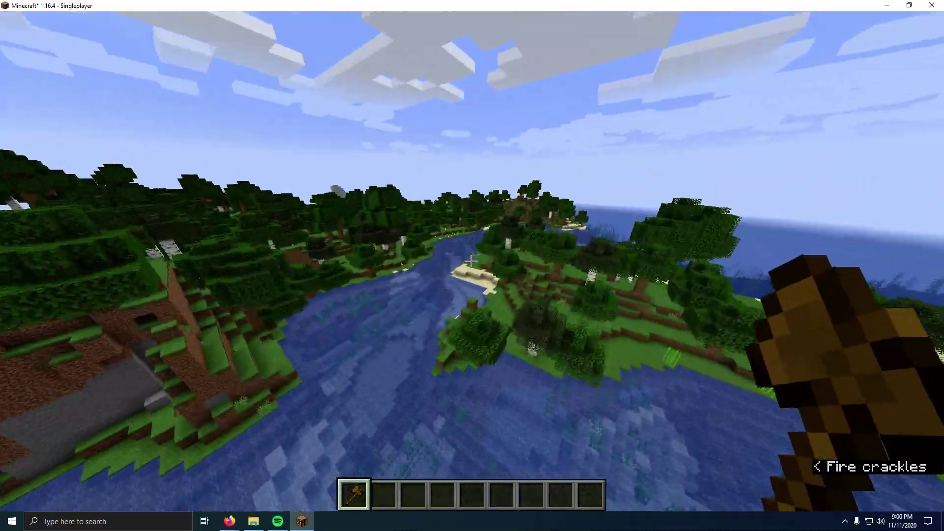
Mark a new region above the forest from the flying positions, first at (202, 80, 255) and second at (196, 78, 277), using WorldEdit position commands
key(w)
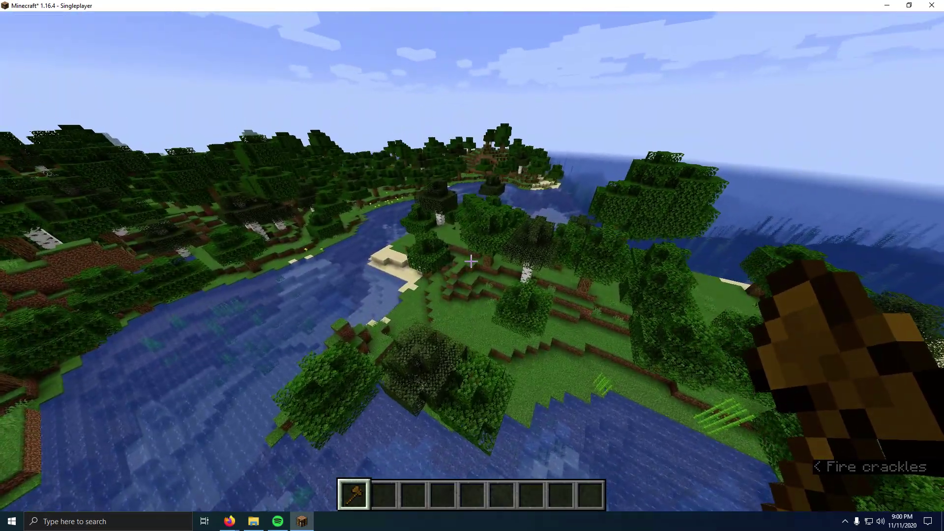
key(2)
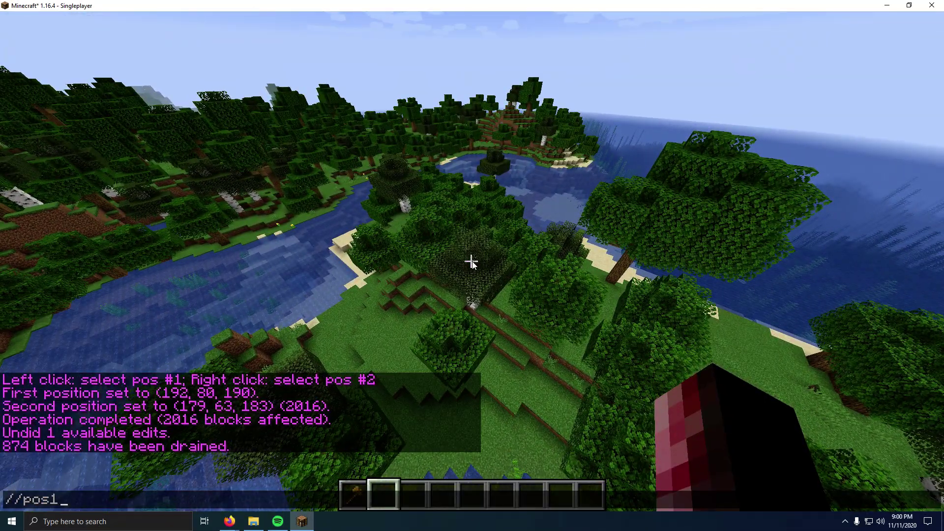
key(w)
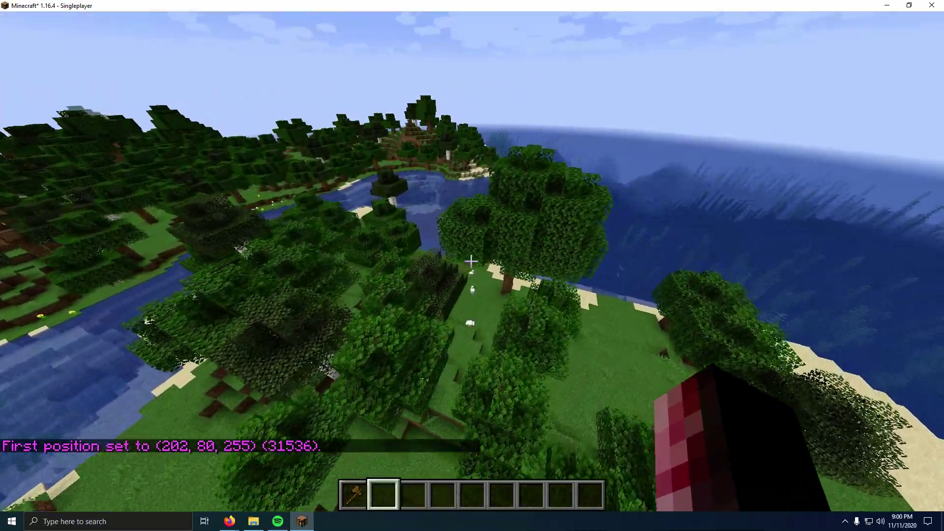
key(w)
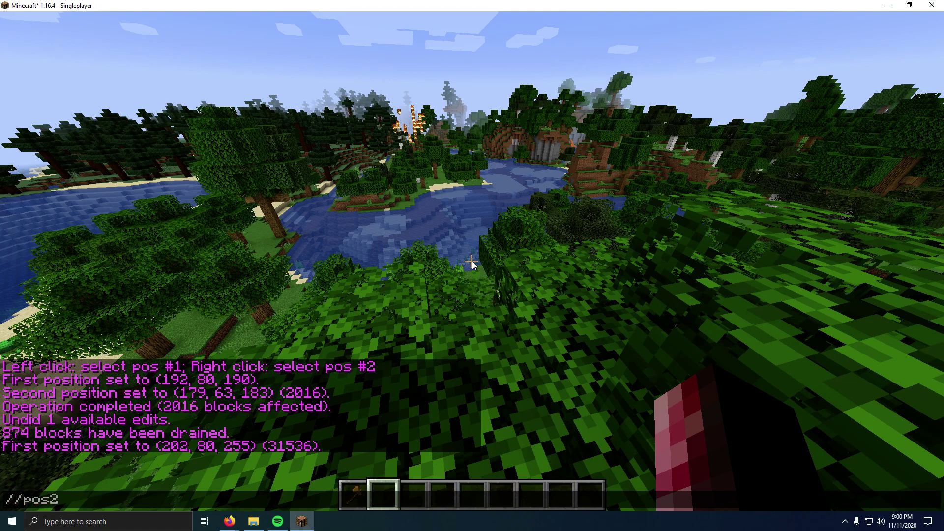
key(Return)
key(space)
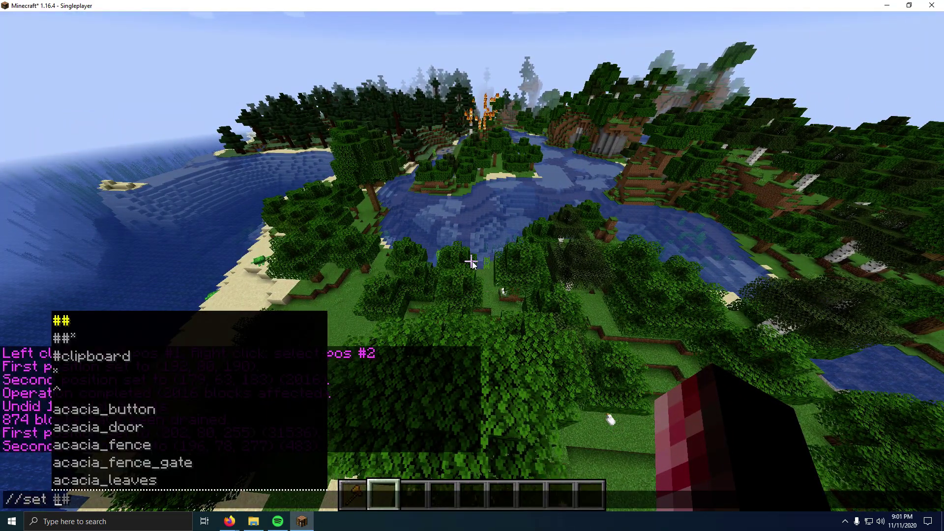
Fill the region between the two positions with stone using the WorldEdit set command
key(Return)
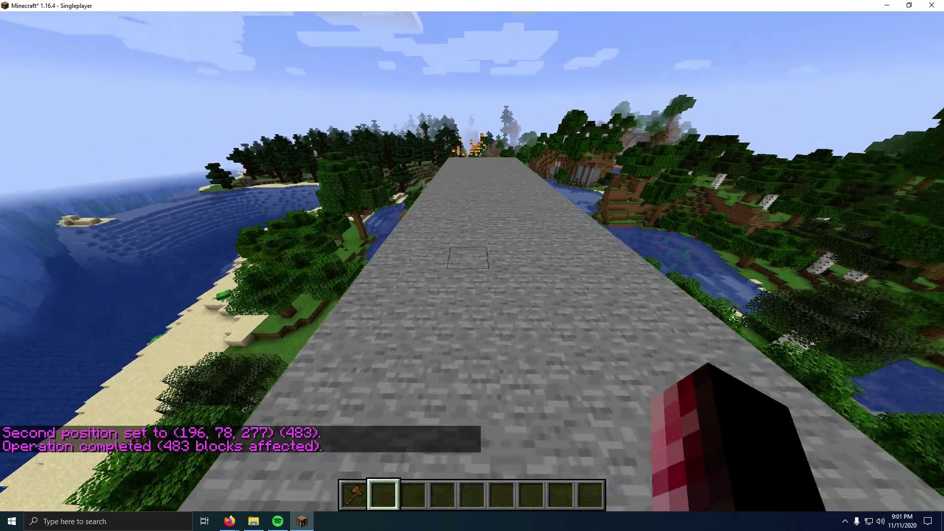
key(1)
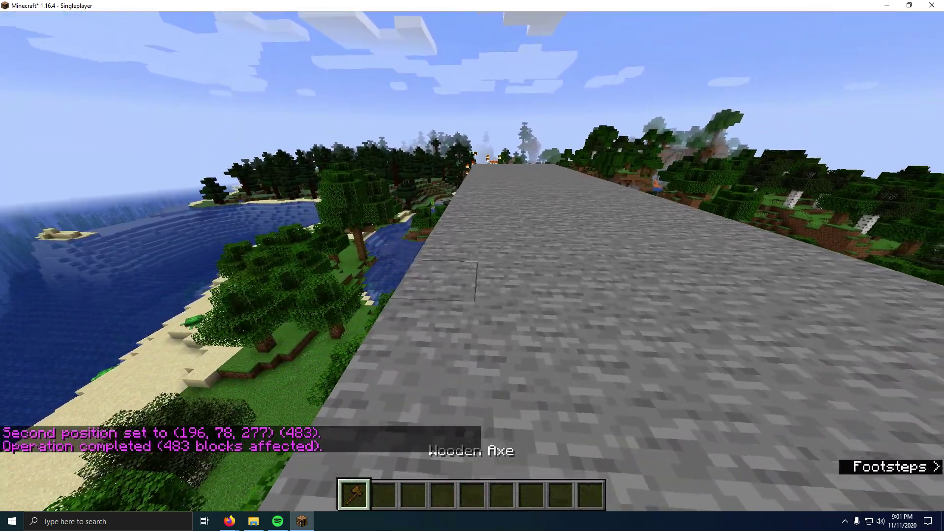
key(2)
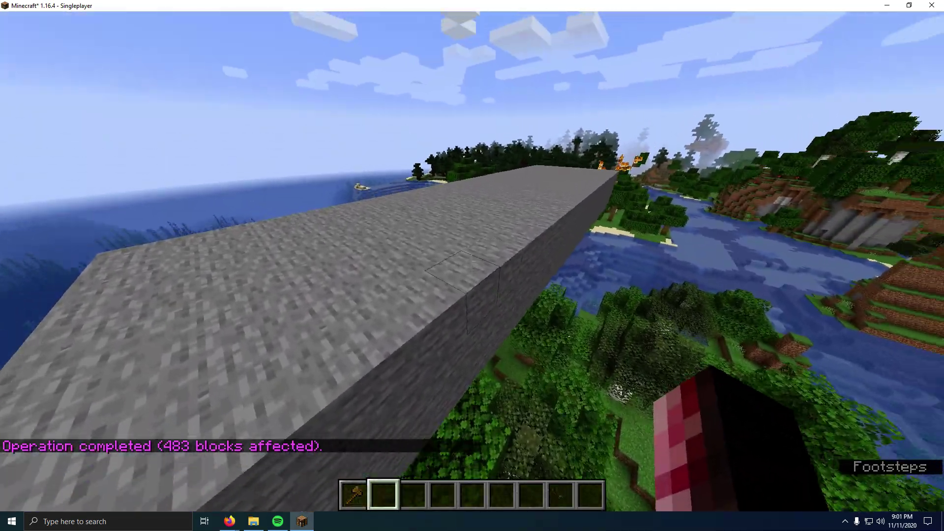
Replace the stone in the selected platform with oak_planks using the WorldEdit replace command
text(//repl)
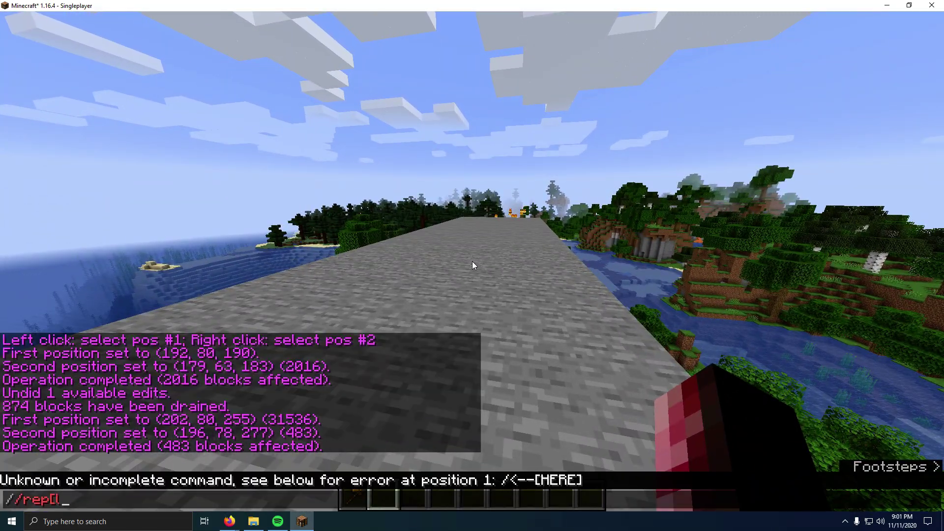
text(ace)
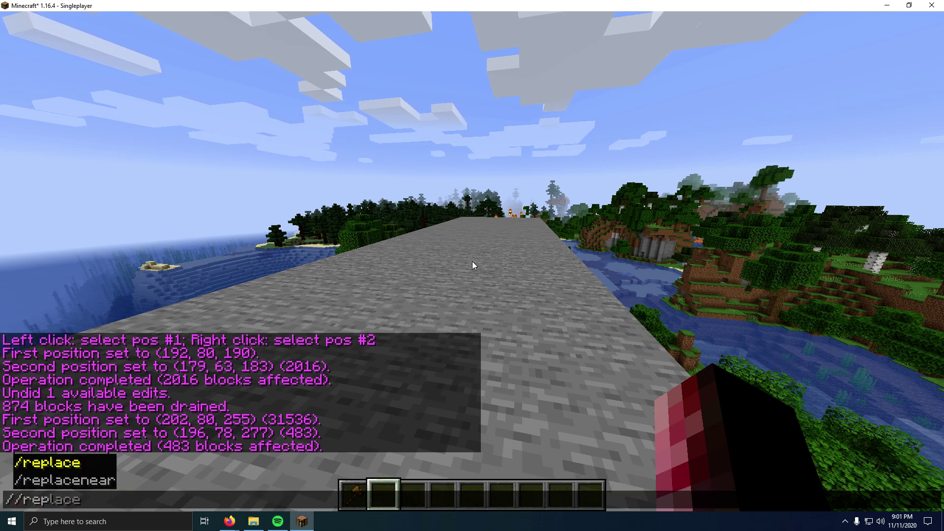
text( sto)
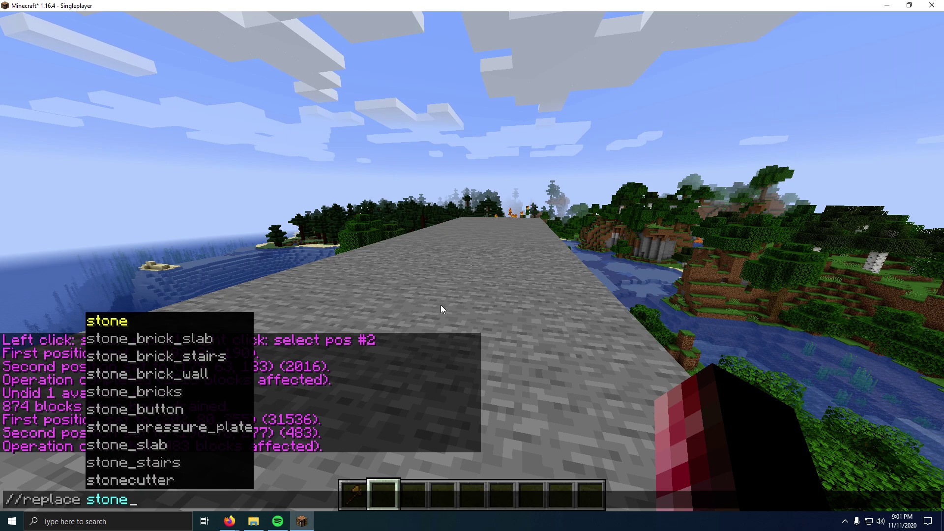
text(ne ##)
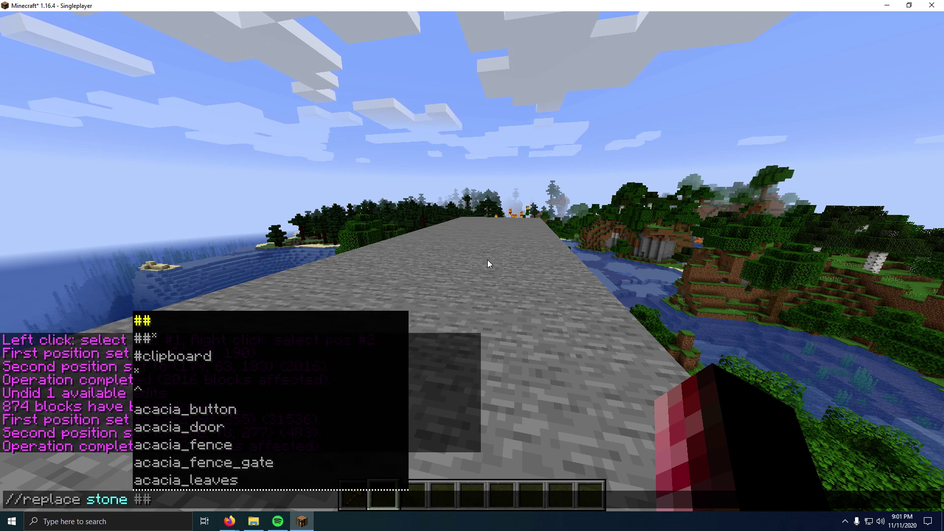
text(oak)
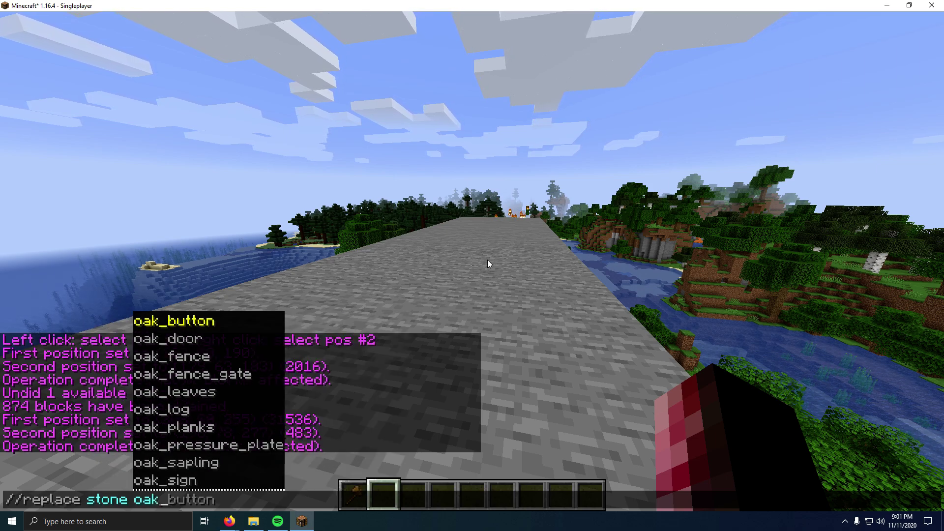
text(_planks)
key(Return)
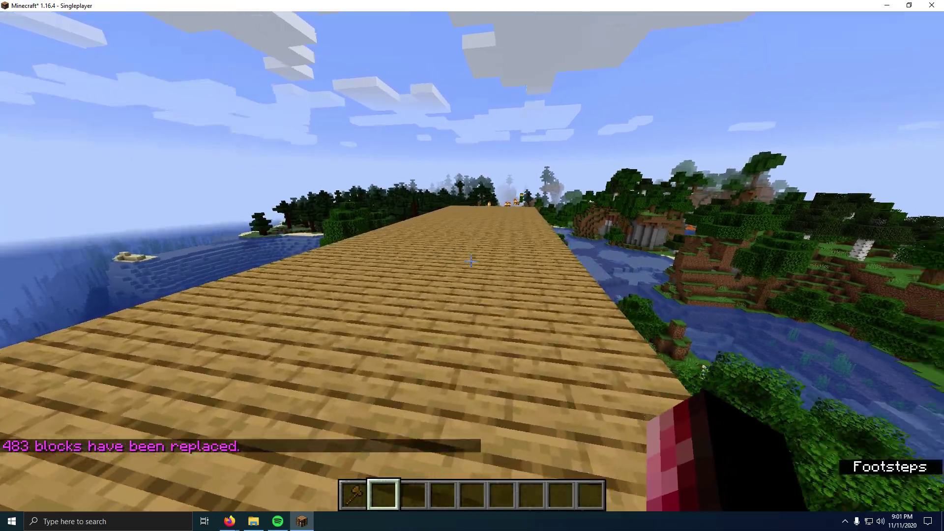
Mark the plank platform's top layer with the wand from corner (196, 80, 277) to the opposite corner (202, 80, 255)
key(shift)
key(space)
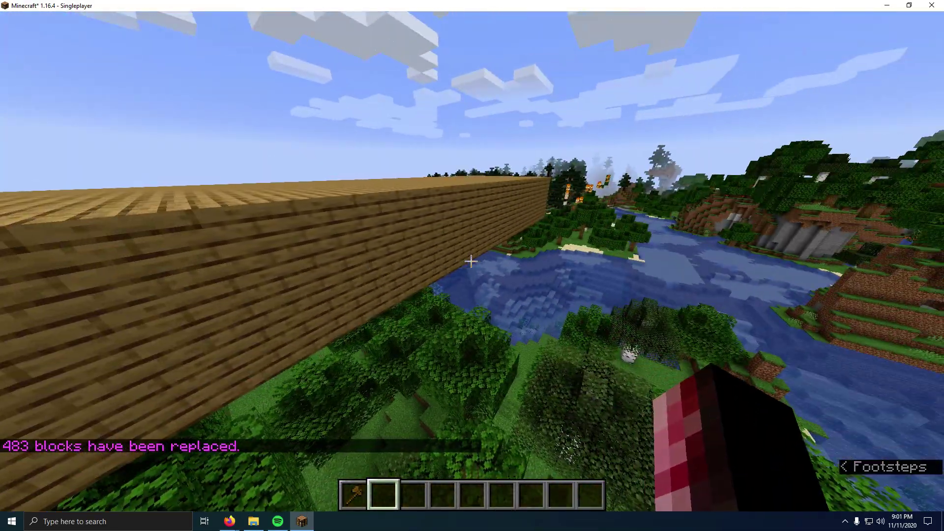
key(1)
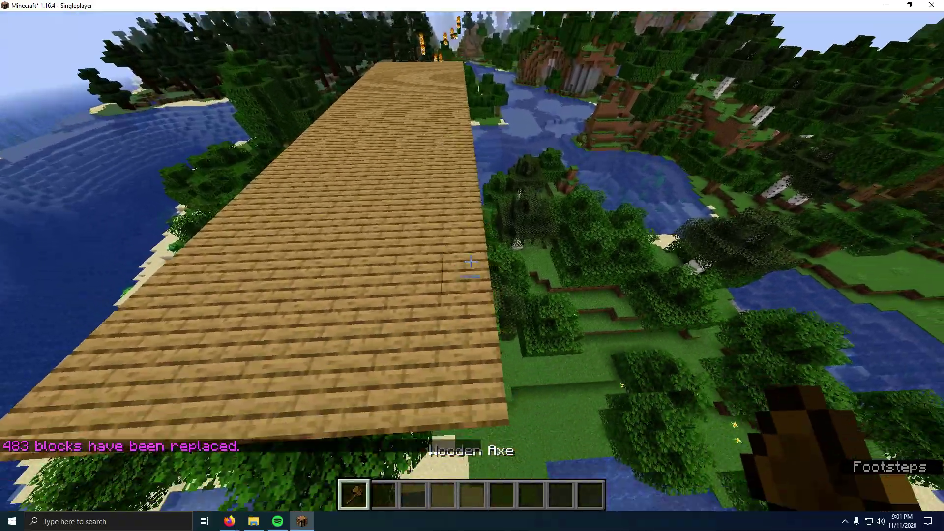
key(shift)
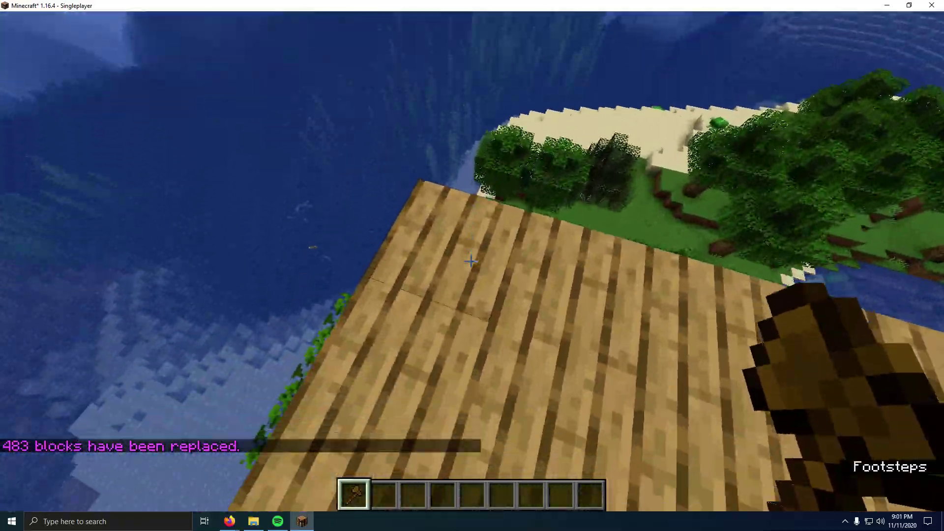
click(471, 261)
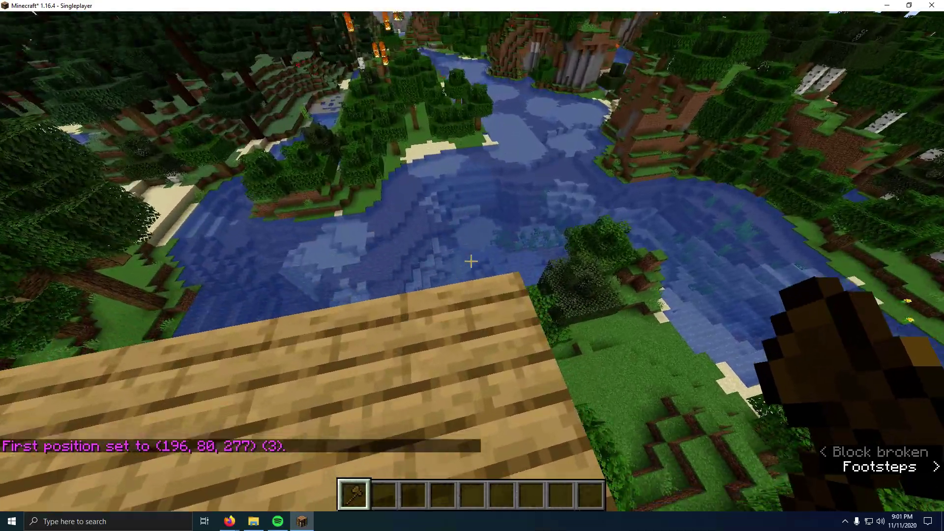
right_click(470, 261)
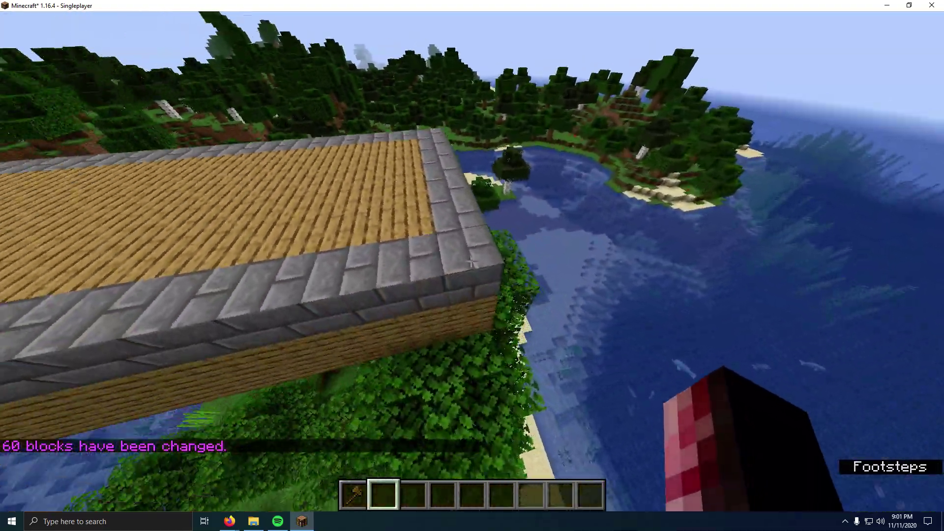
Place stone bricks diagonally outside one platform corner and set the wand's first position there at (195, 81, 278)
middle_click(471, 262)
right_click(471, 261)
click(472, 262)
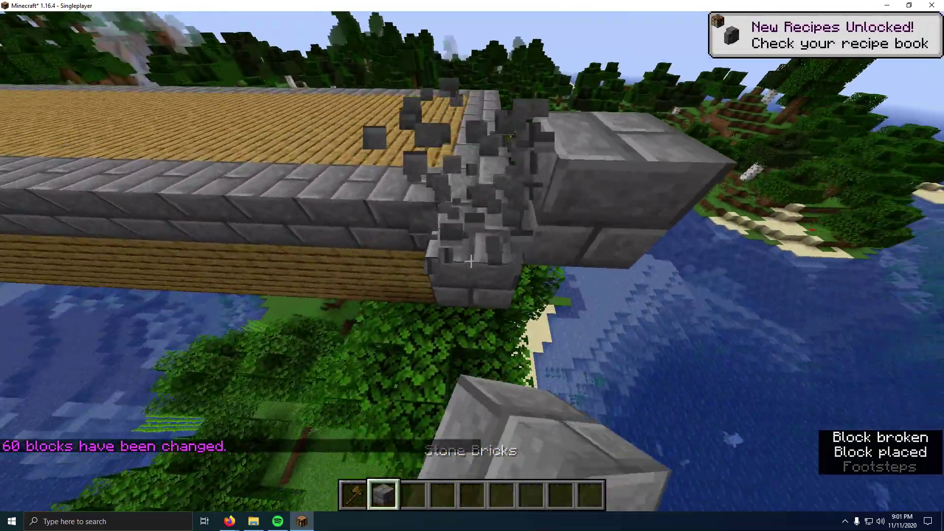
key(1)
click(472, 262)
key(2)
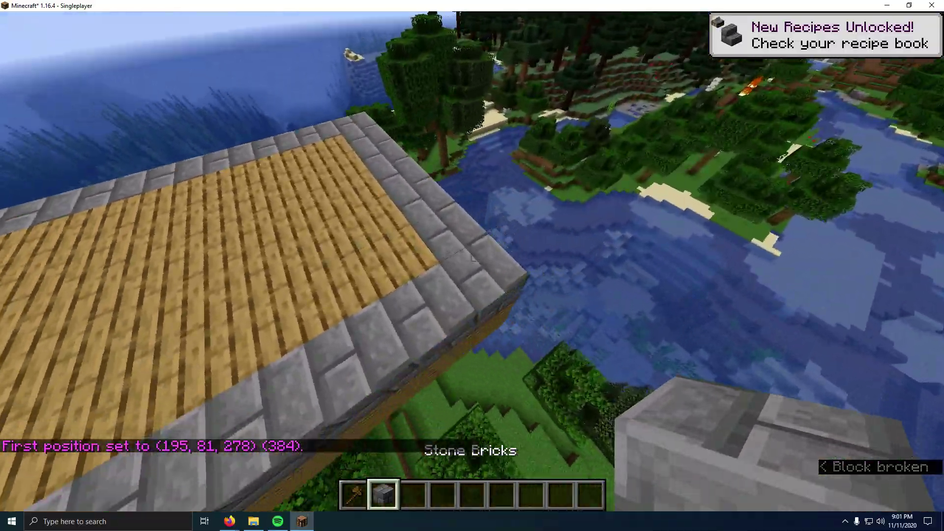
Place stone bricks outside the opposite platform corner and set the wand's second position there at (203, 82, 254)
right_click(471, 262)
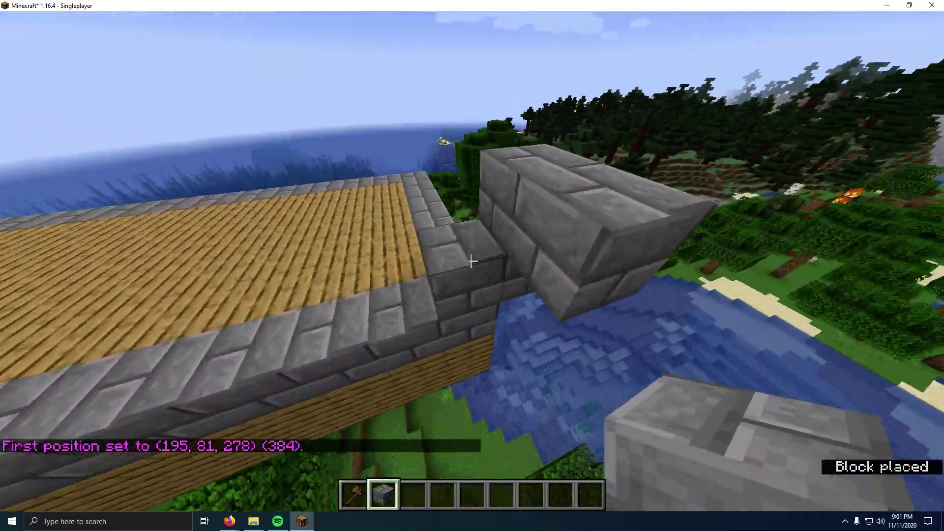
click(471, 262)
key(1)
right_click(471, 262)
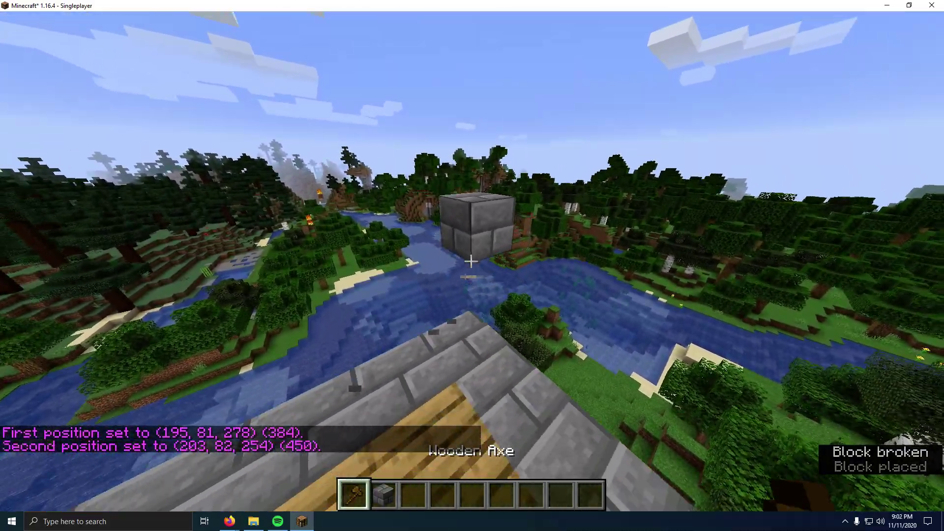
Build granite walls around the platform's selected perimeter with the WorldEdit walls command and look along them
key(w)
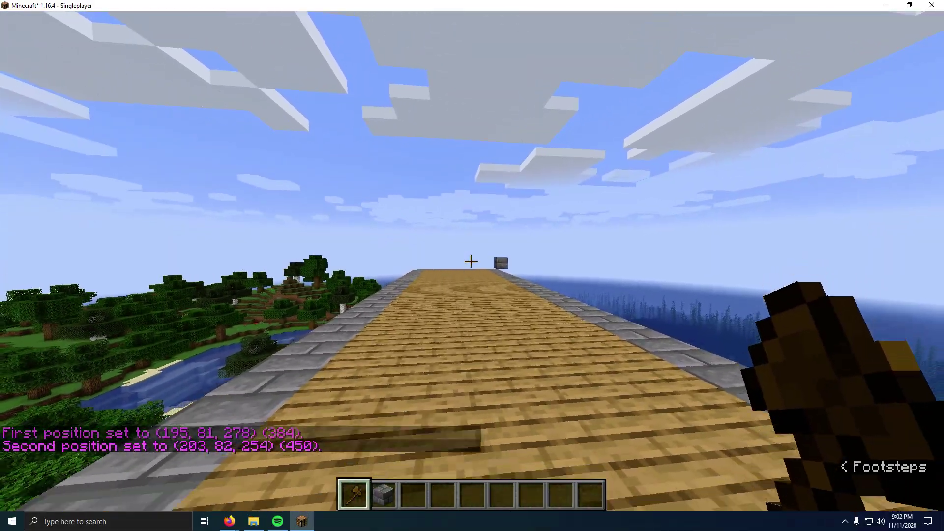
key(w)
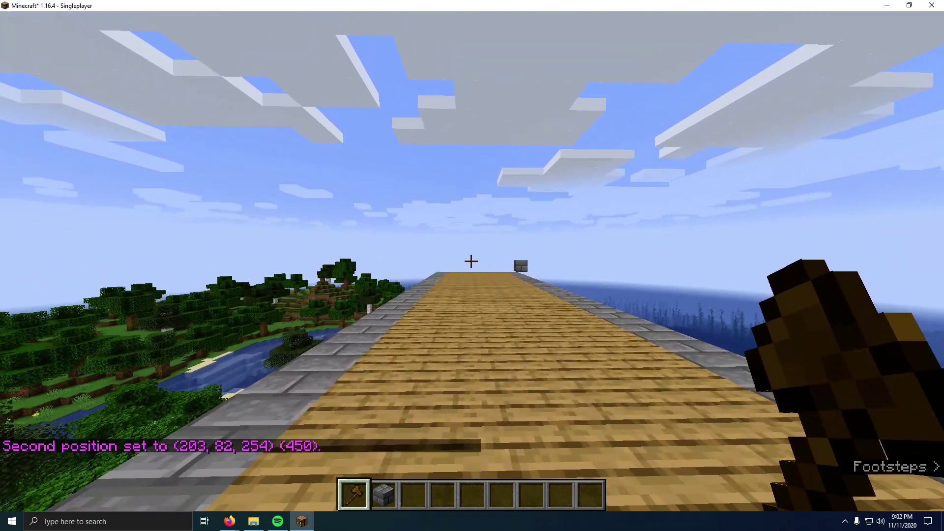
text(//br)
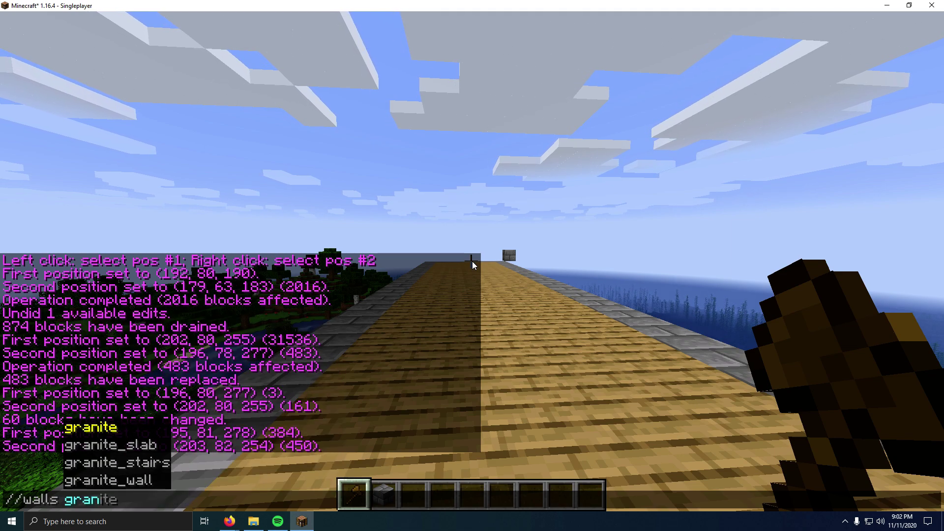
key(Return)
key(a)
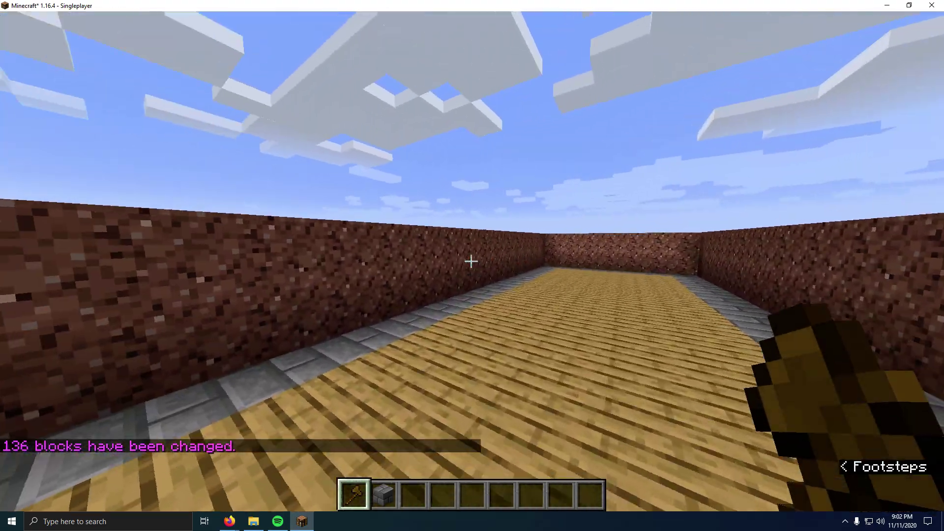
key(w)
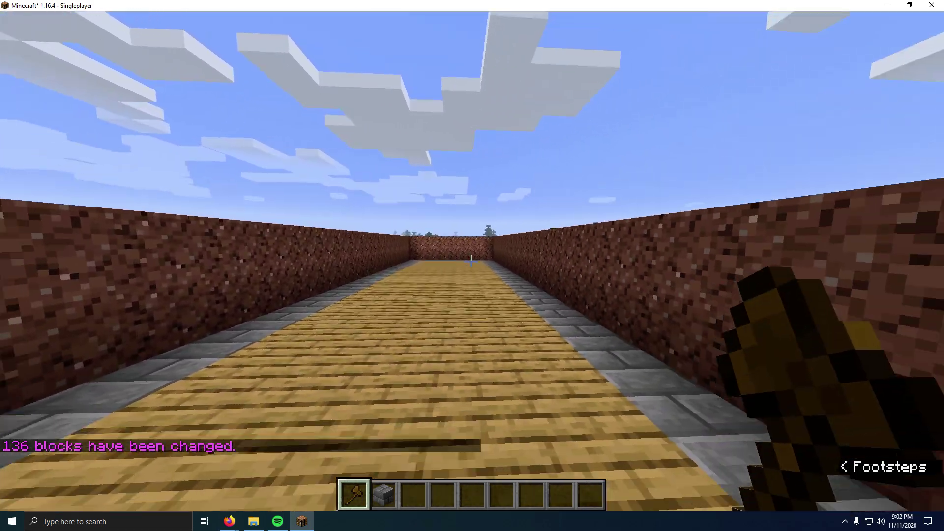
Undo the granite walls around the platform with the WorldEdit undo command
key(slash)
text(/undo)
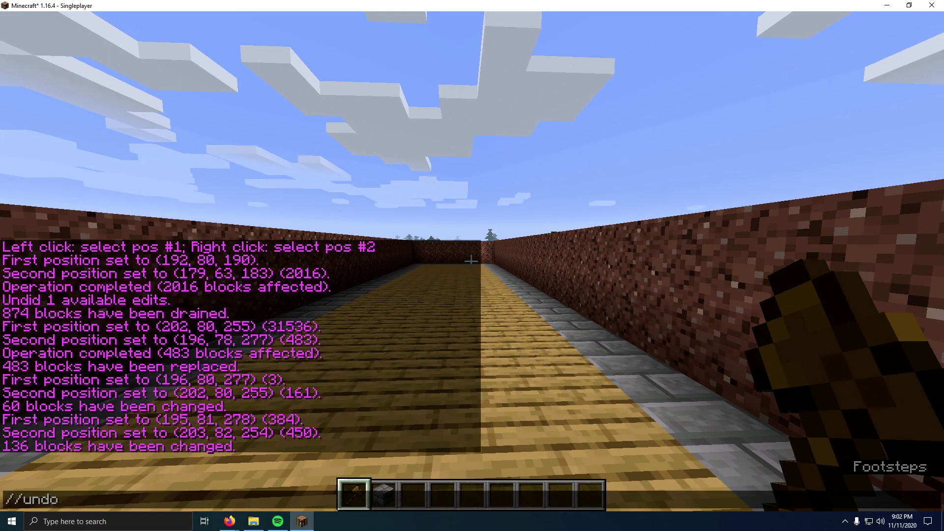
key(Return)
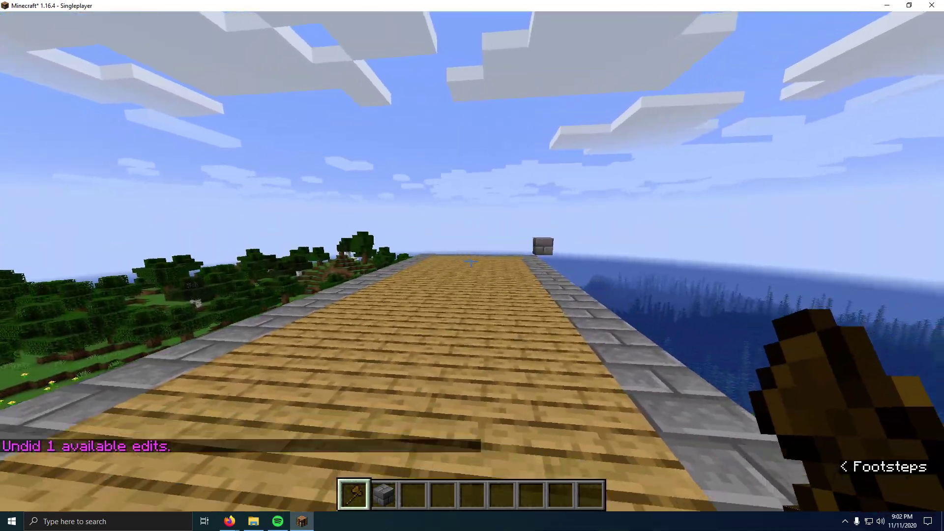
Build walls around the platform's selected perimeter from a mix of granite, diorite and stone with the WorldEdit walls command
key(t)
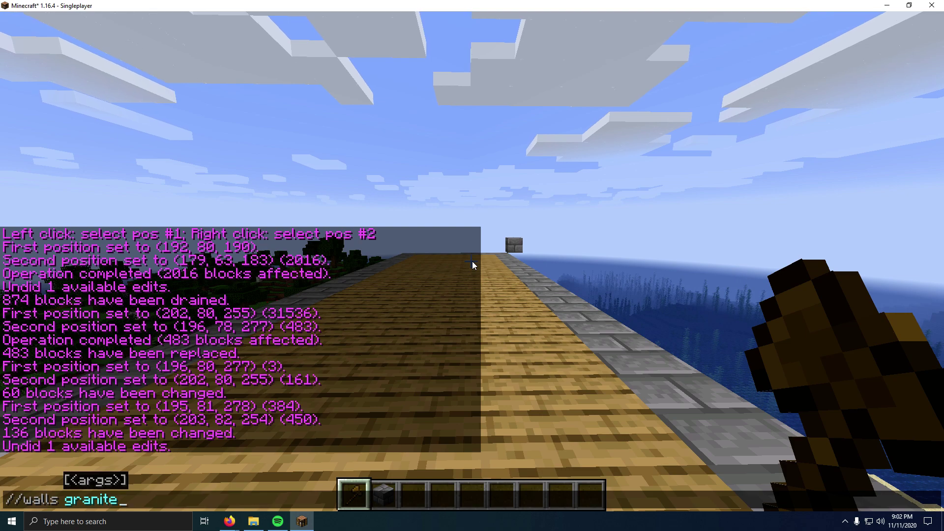
text(//walls granite,di)
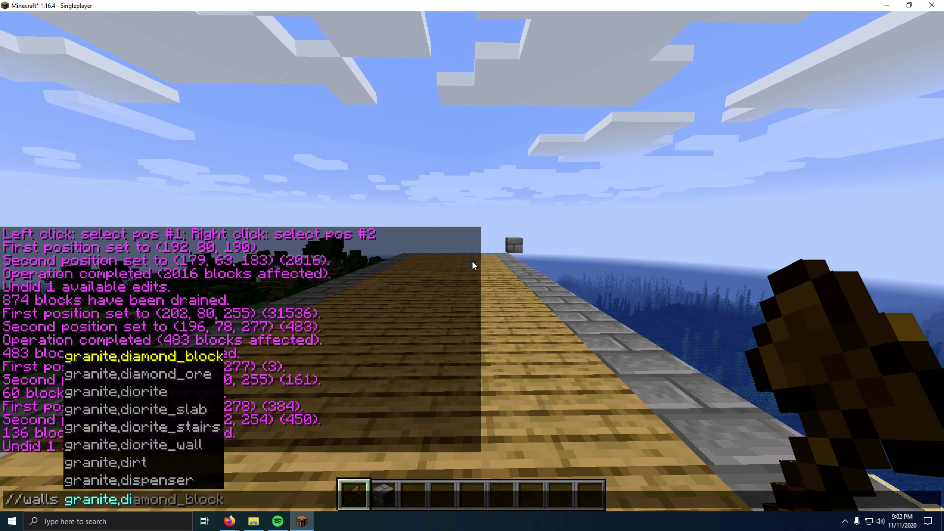
text(orite)
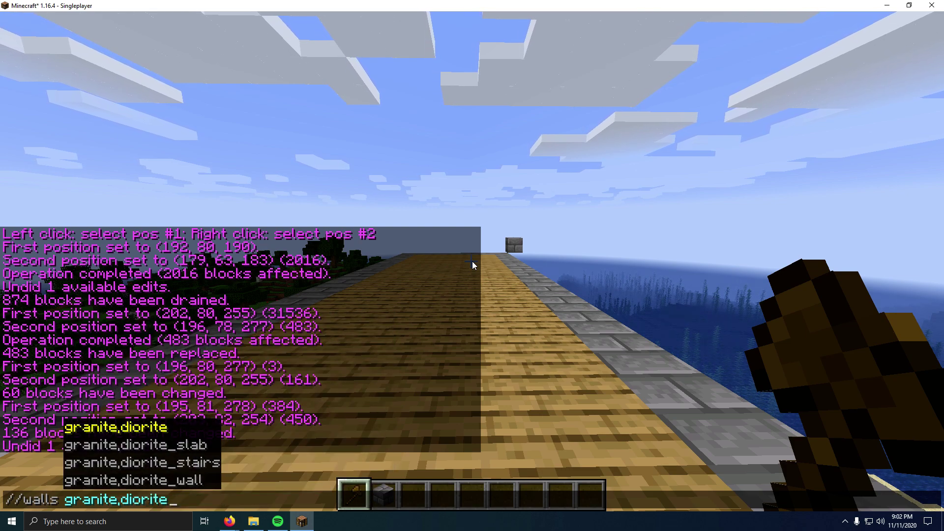
text(,ston)
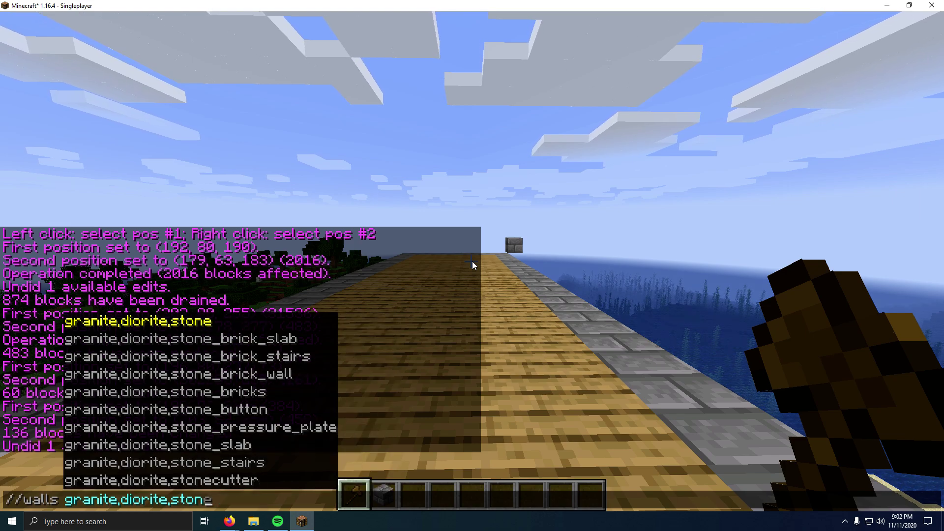
text(e)
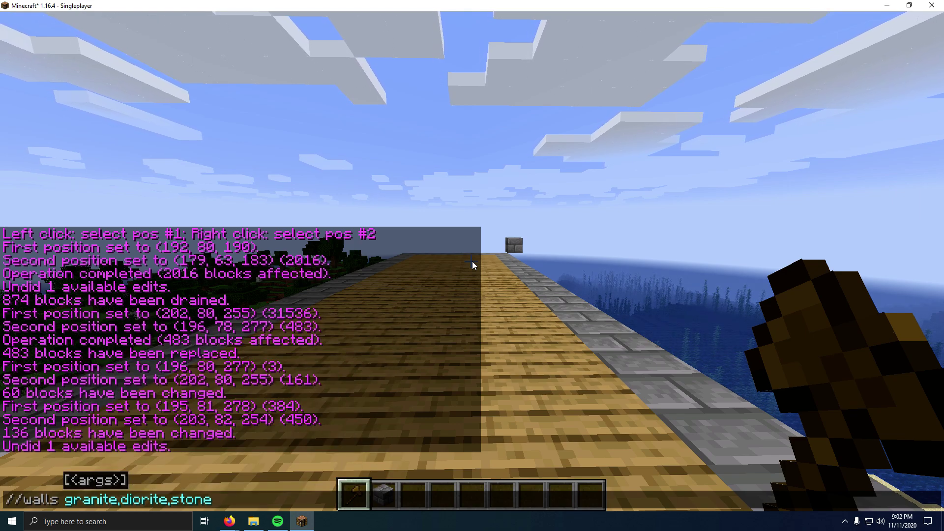
key(Return)
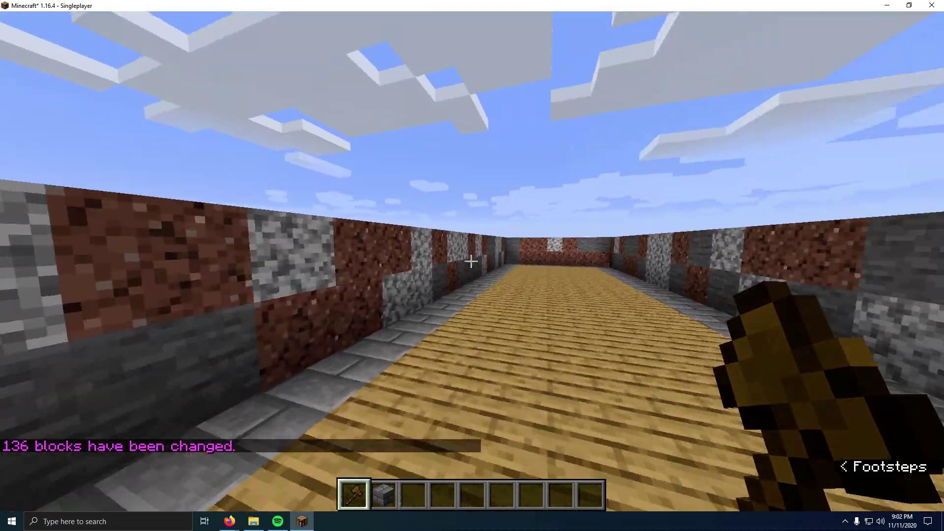
key(t)
key(Escape)
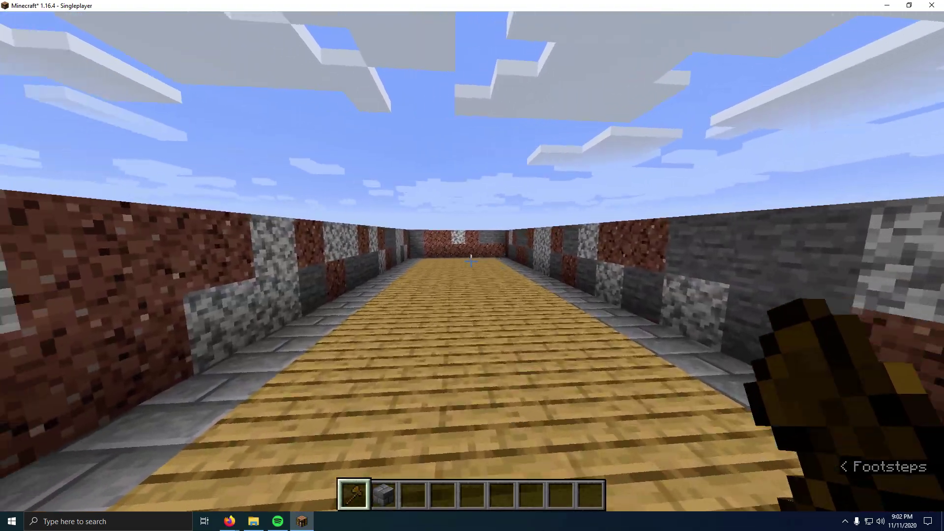
Select the mixed walls with the wand from corner (195, 82, 278) to the opposite corner (203, 81, 254)
key(space)
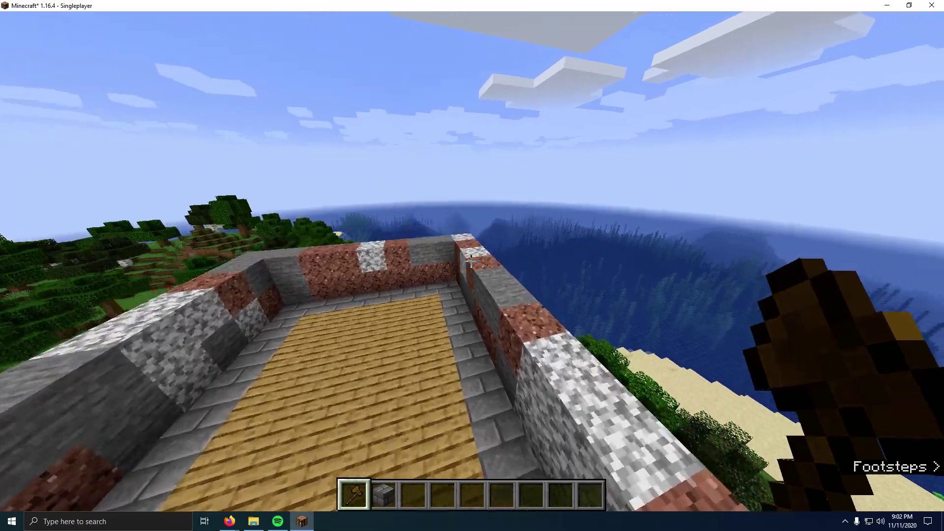
click(472, 266)
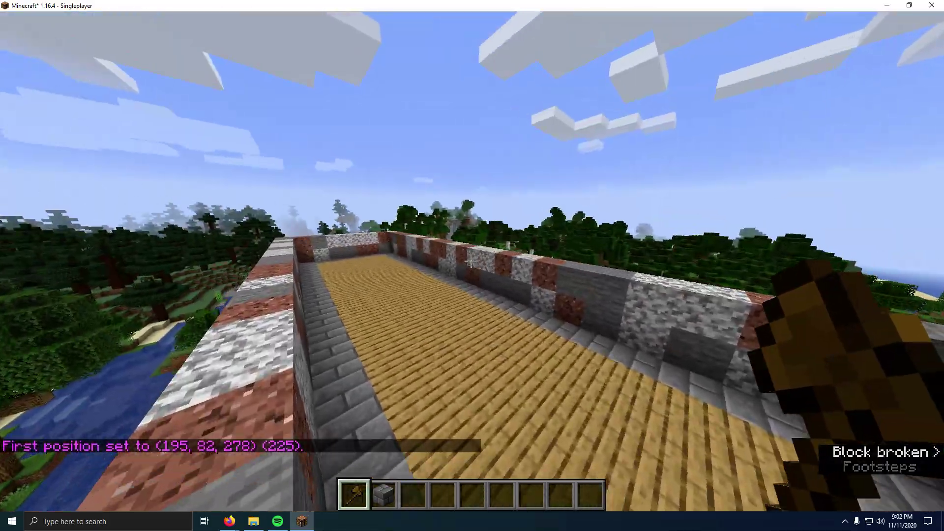
key(w)
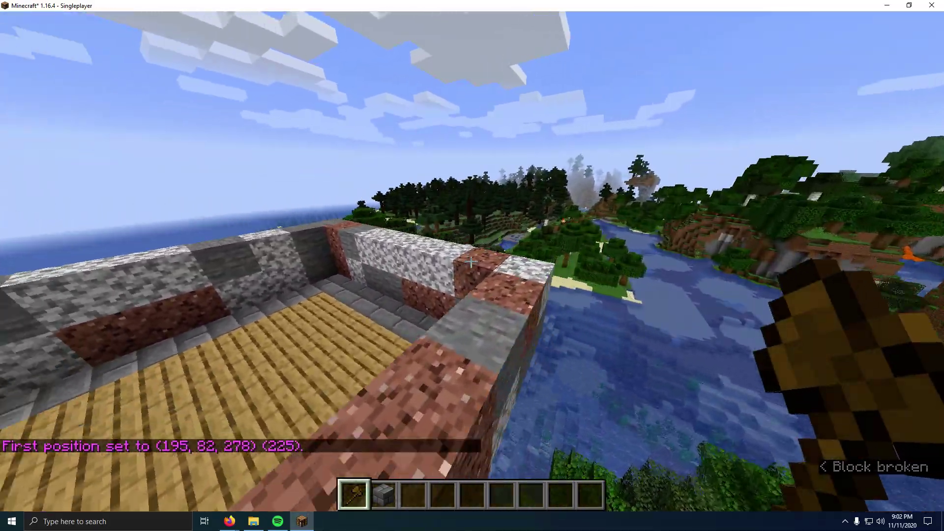
right_click(471, 263)
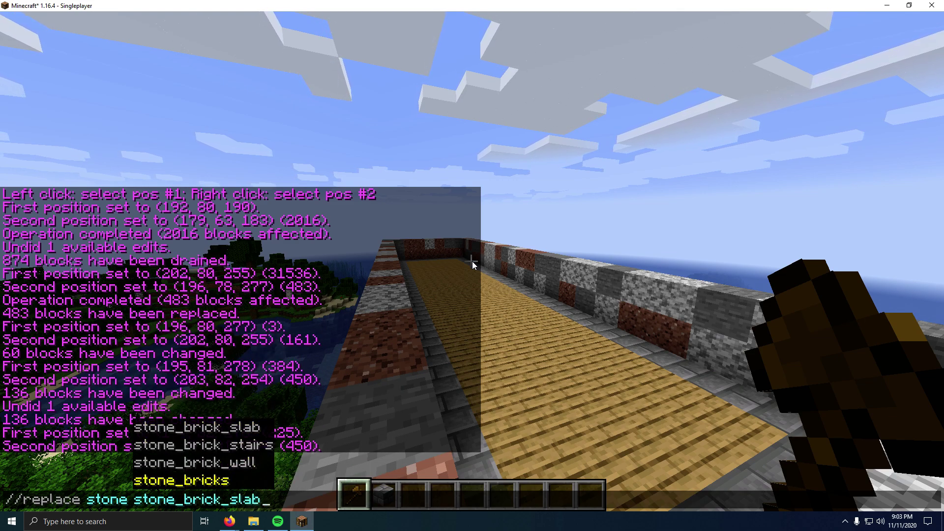
Replace the stone in the selected walls with stone_bricks using WorldEdit replace, and look over the walls
key(2)
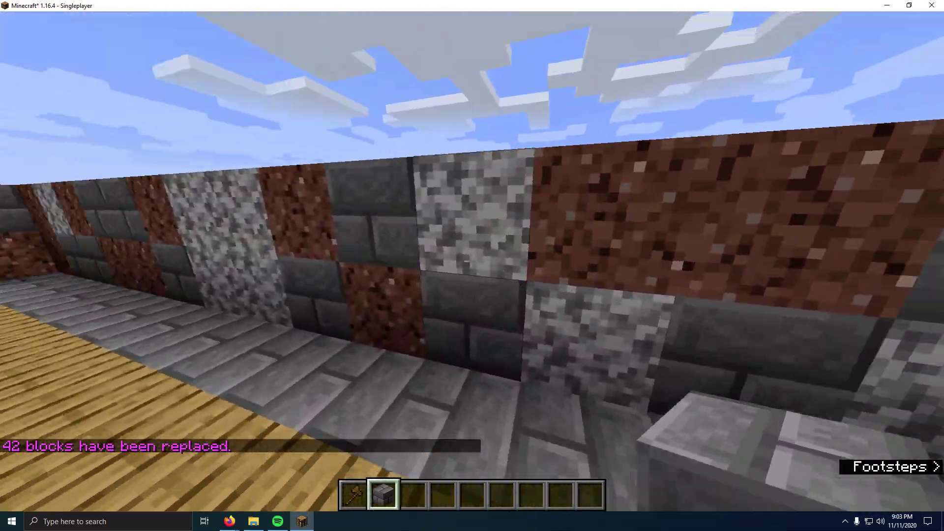
key(space)
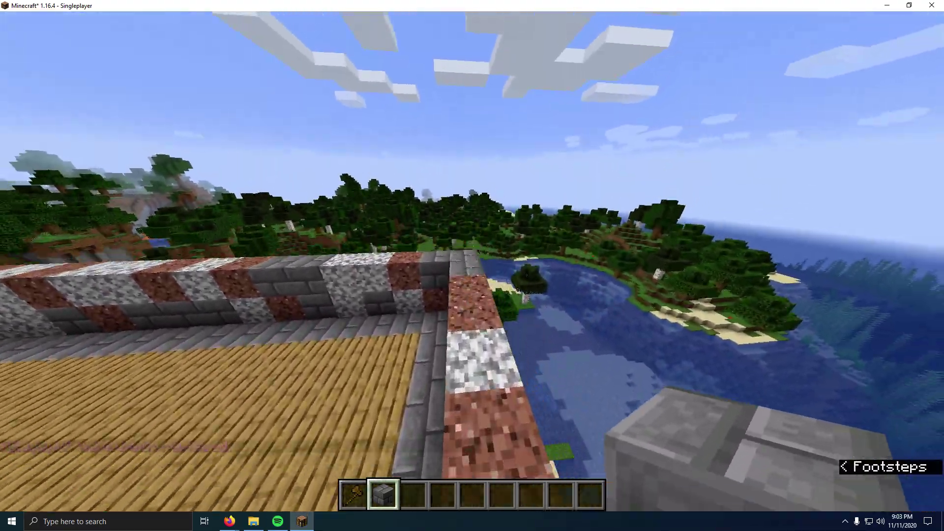
key(d)
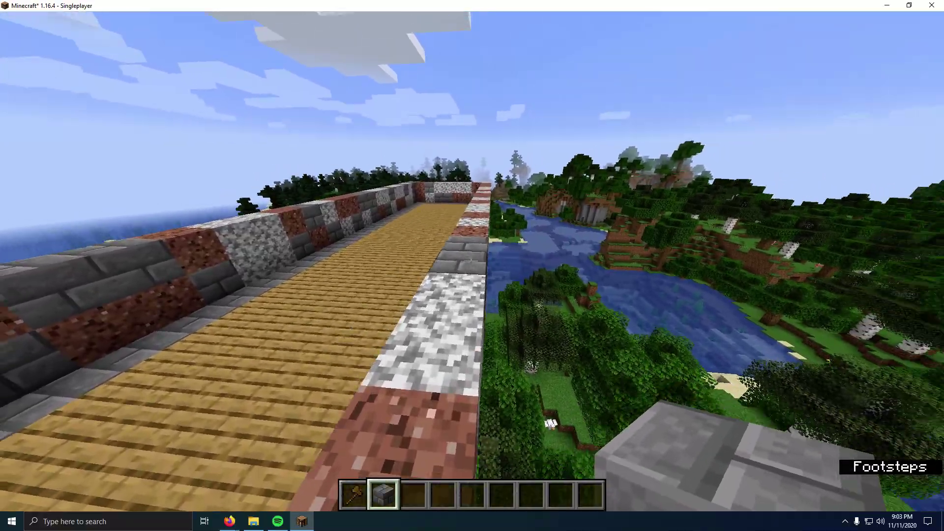
Mark a flat area below the platform with the wand from (212, 69, 250) to (221, 69, 260) and fill it using WorldEdit set
key(1)
key(w)
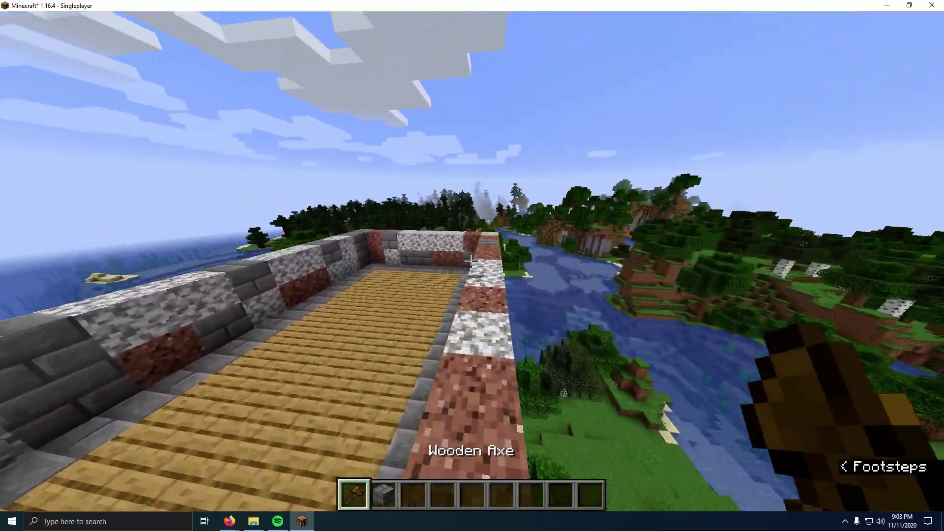
key(2)
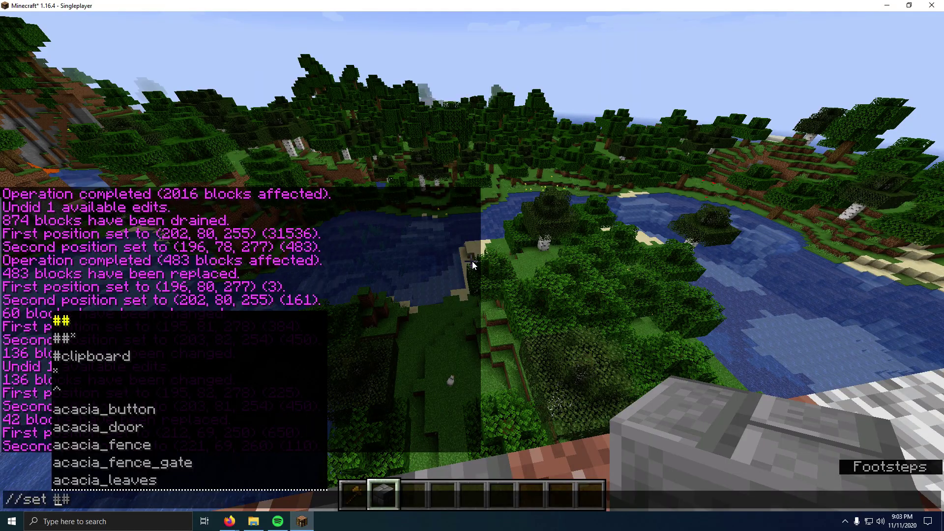
key(Return)
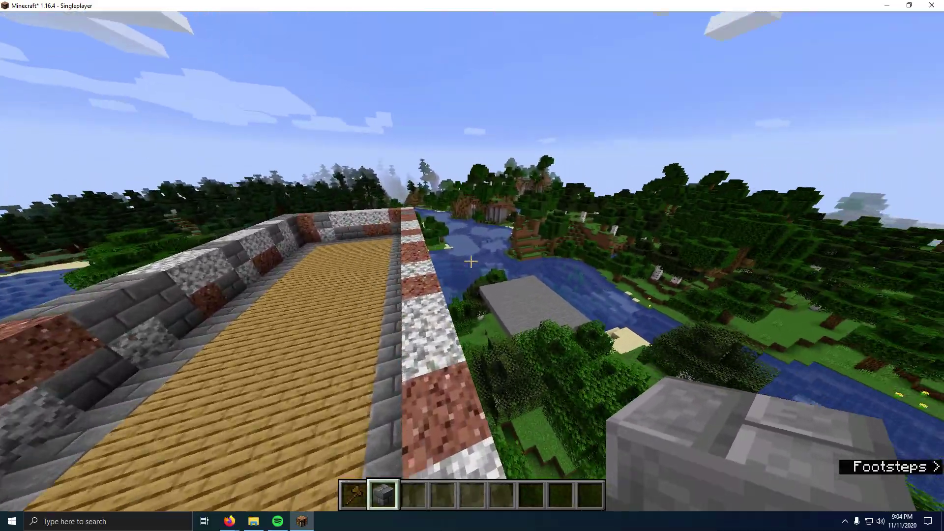
key(t)
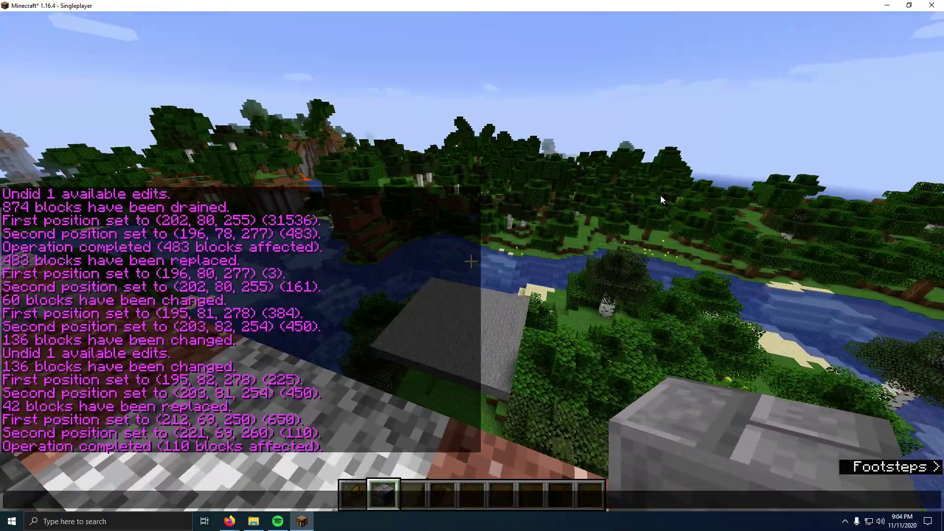
key(Escape)
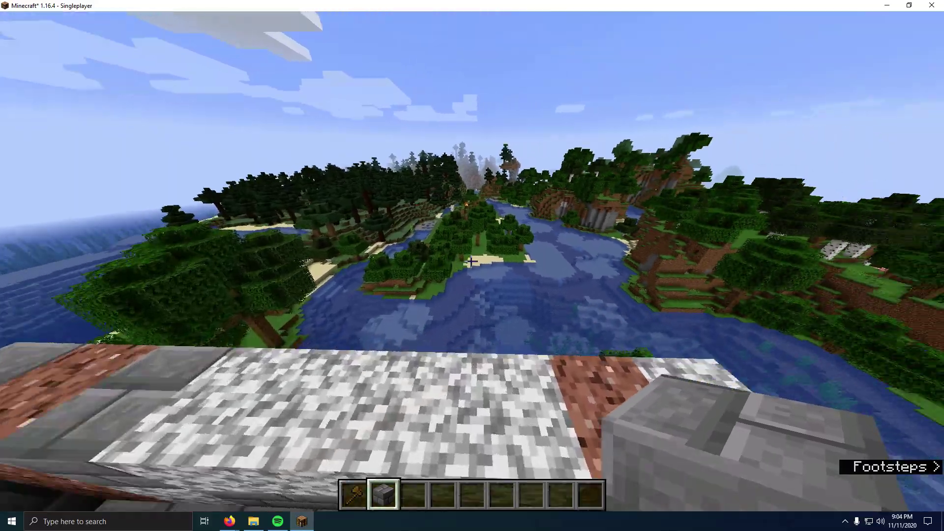